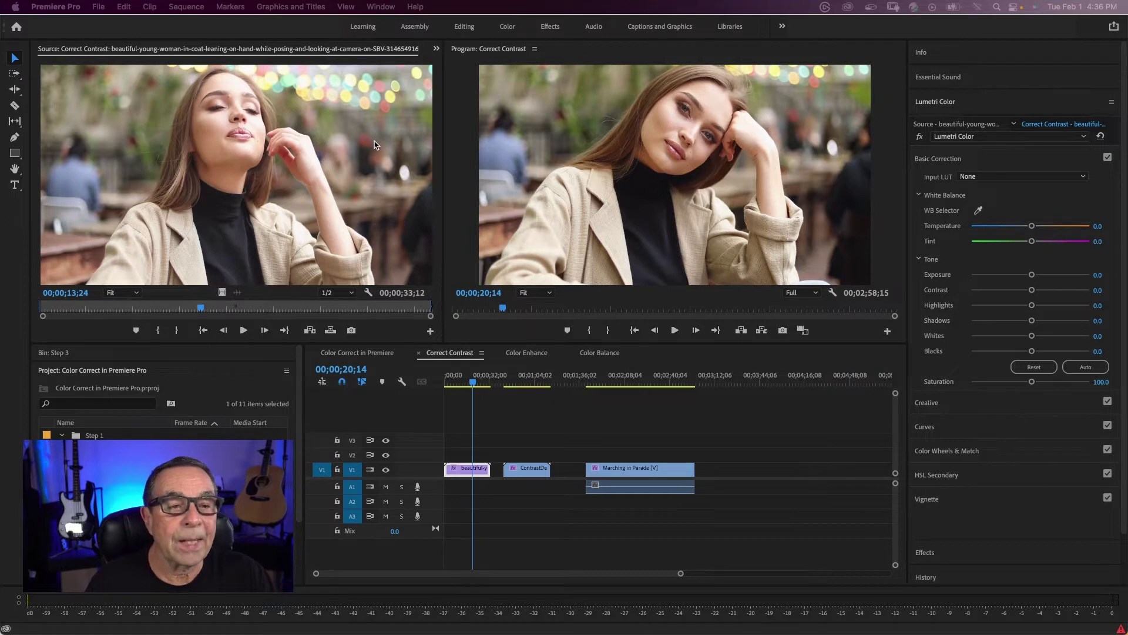
Switch to the Color workspace and open the Lumetri Scopes.
{"action": "left_click", "coordinate": [508, 27]}
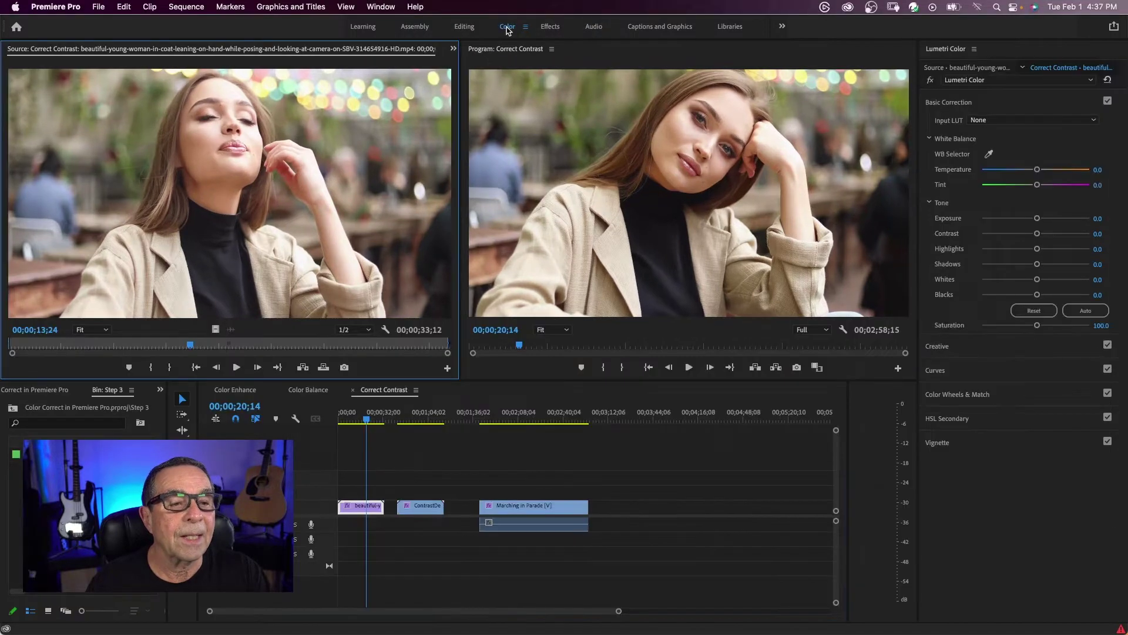
{"action": "left_click", "coordinate": [380, 6]}
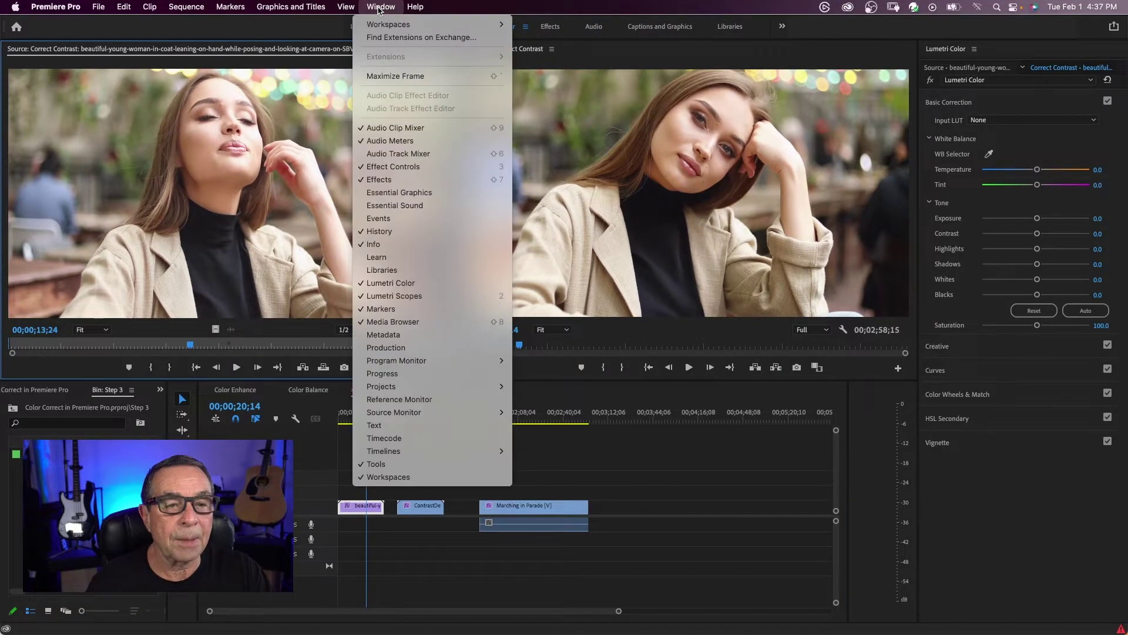
{"action": "left_click", "coordinate": [386, 297]}
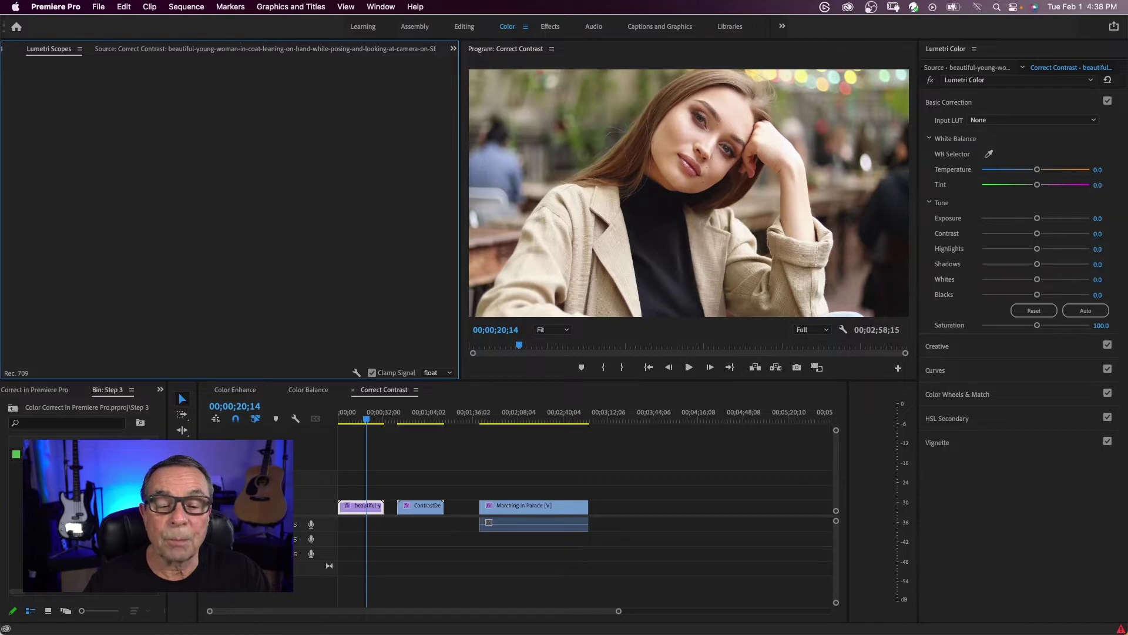
Set the waveform type of the Lumetri Scopes to Luma.
{"action": "right_click", "coordinate": [187, 198]}
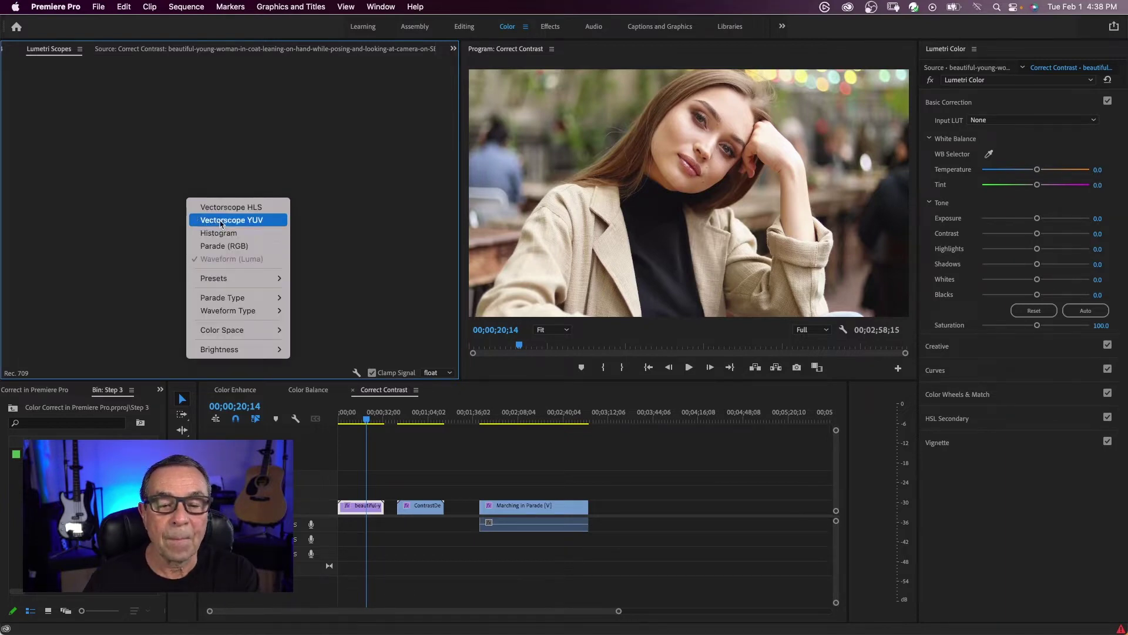
{"action": "mouse_move", "coordinate": [245, 312]}
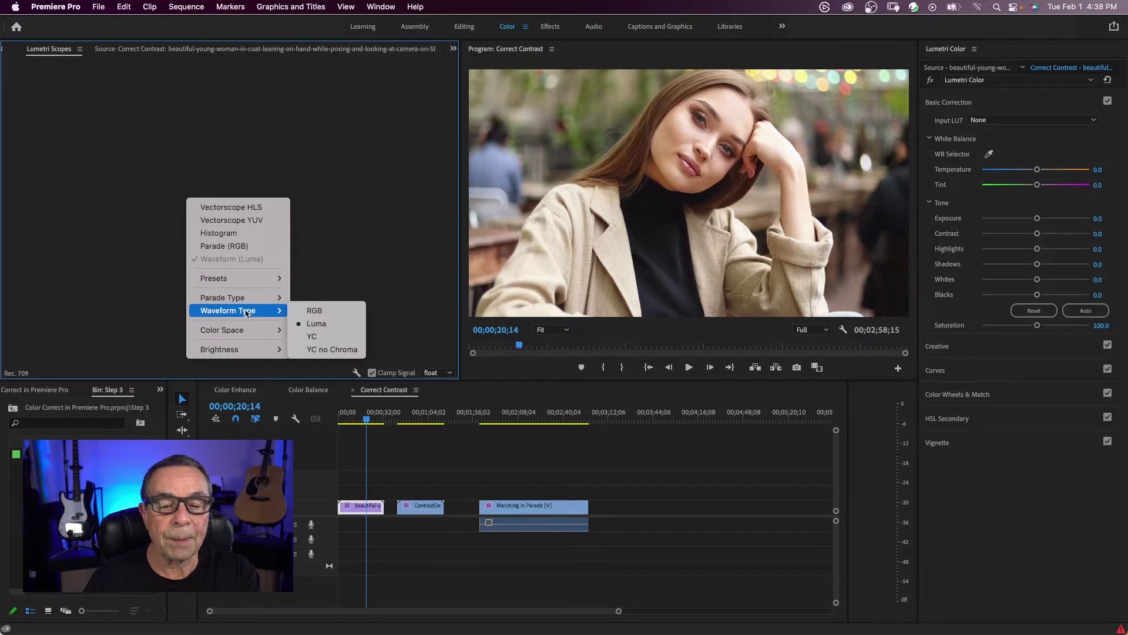
{"action": "left_click", "coordinate": [312, 324]}
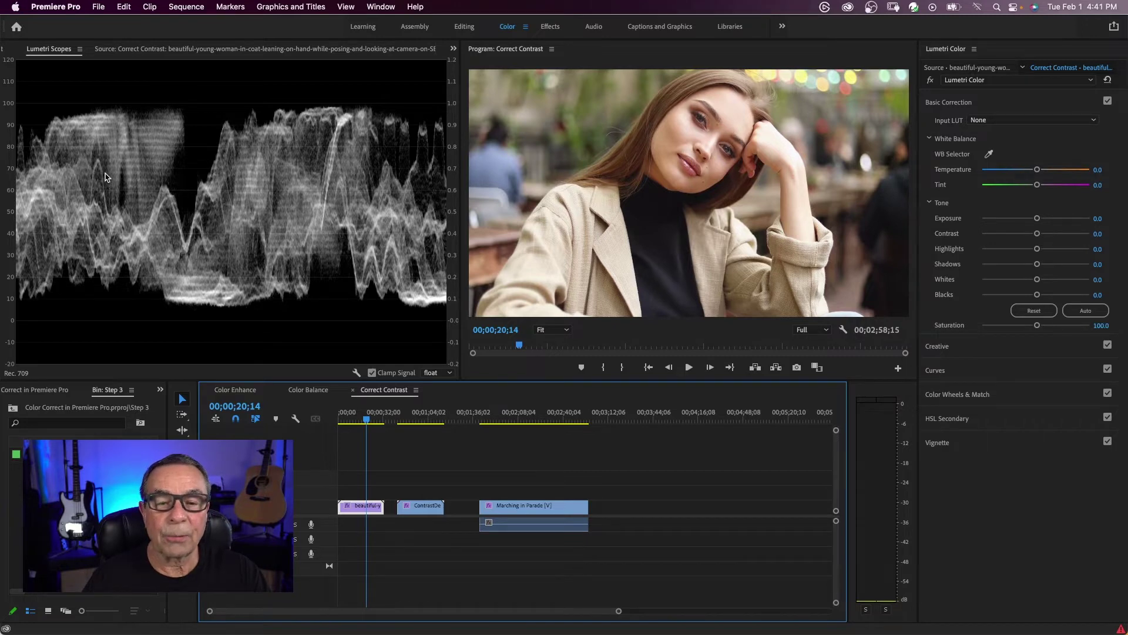
Play the first clip from about 00;00;04;05 and examine its contrast range on the waveform.
{"action": "left_click", "coordinate": [345, 420]}
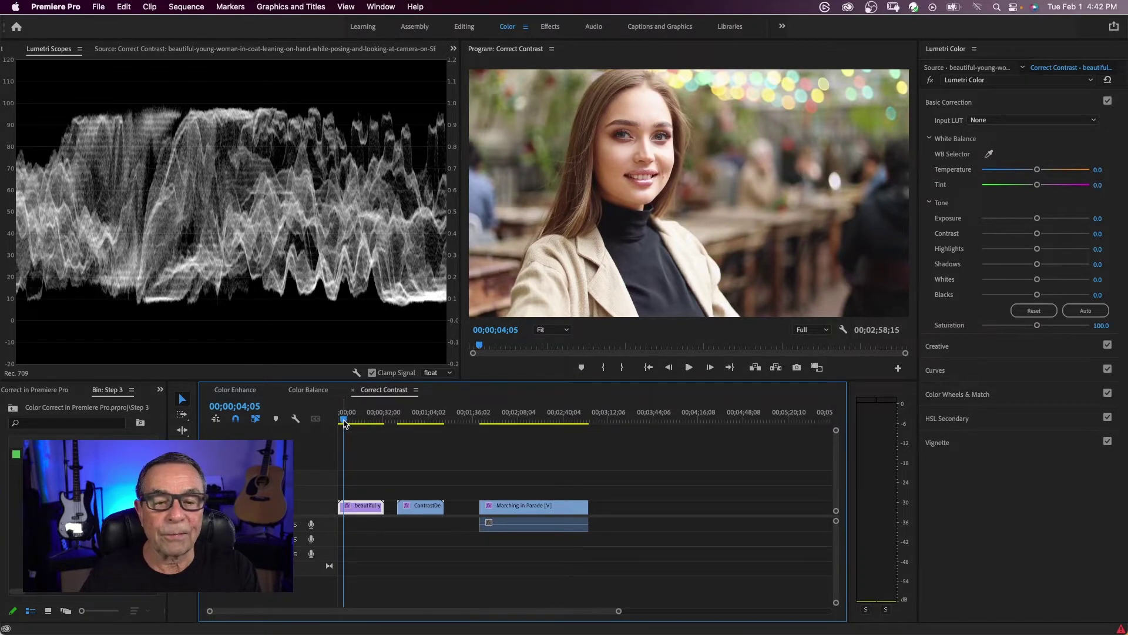
{"action": "key", "text": "space"}
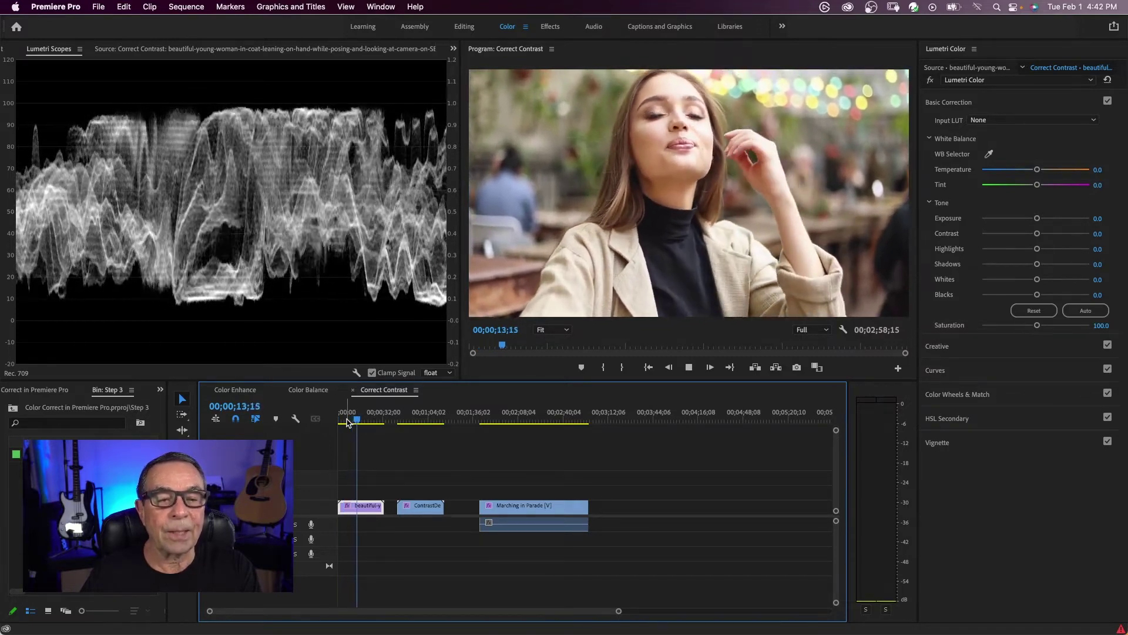
{"action": "key", "text": "space"}
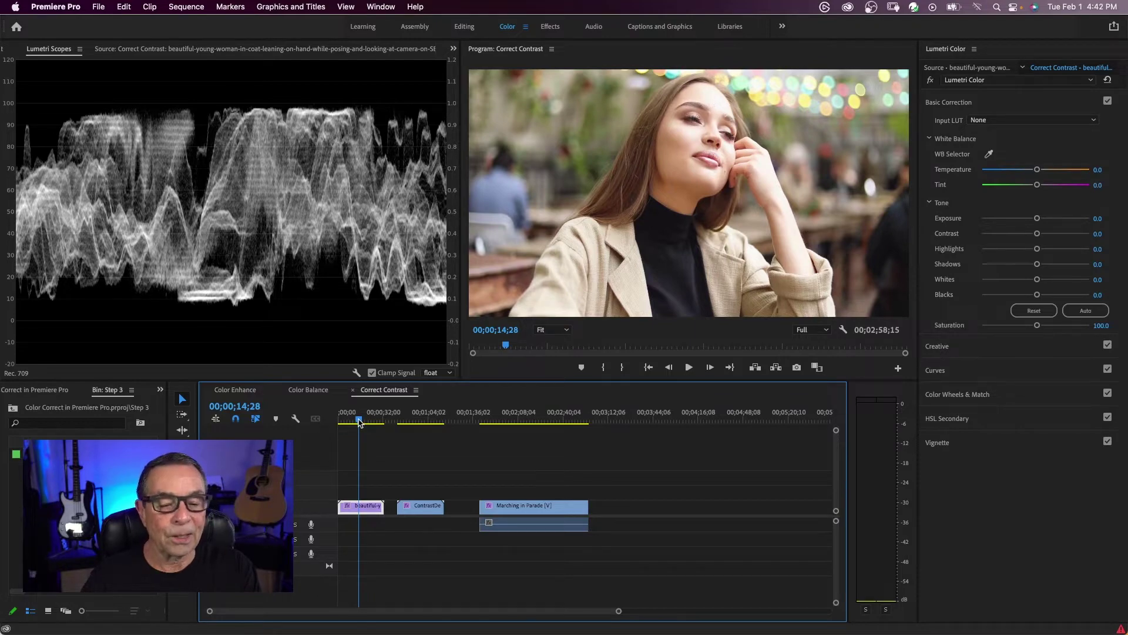
Play parts of the Marching in Parade clip and examine its highlight levels on the waveform.
{"action": "left_click_drag", "start_coordinate": [360, 422], "coordinate": [483, 423]}
{"action": "key", "text": "space"}
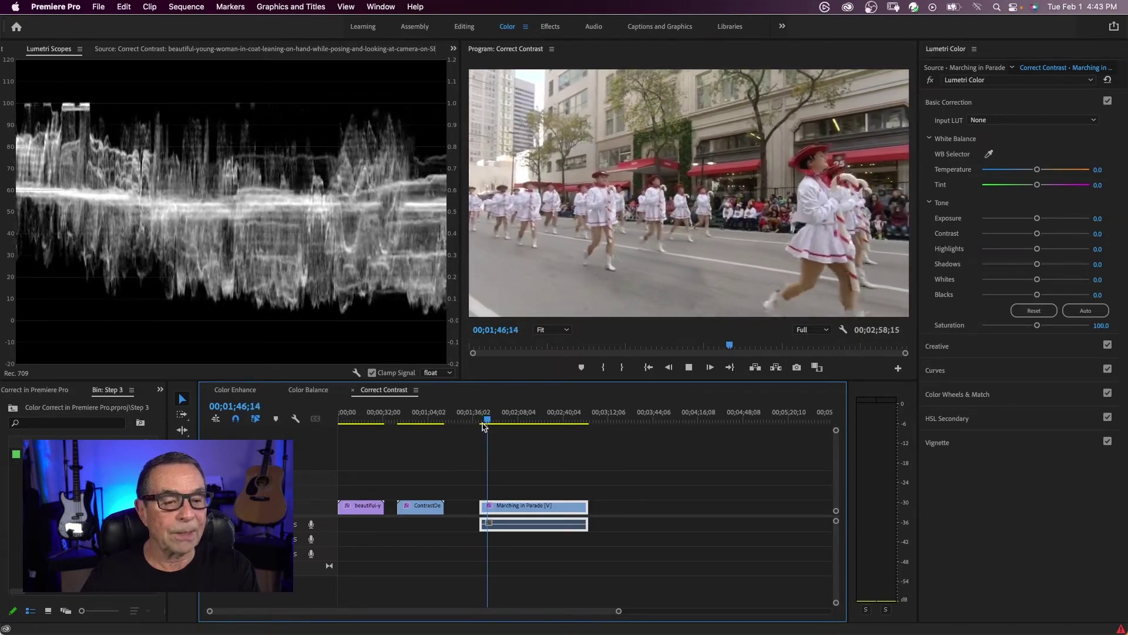
{"action": "key", "text": "space"}
{"action": "key", "text": "space"}
{"action": "key", "text": "space"}
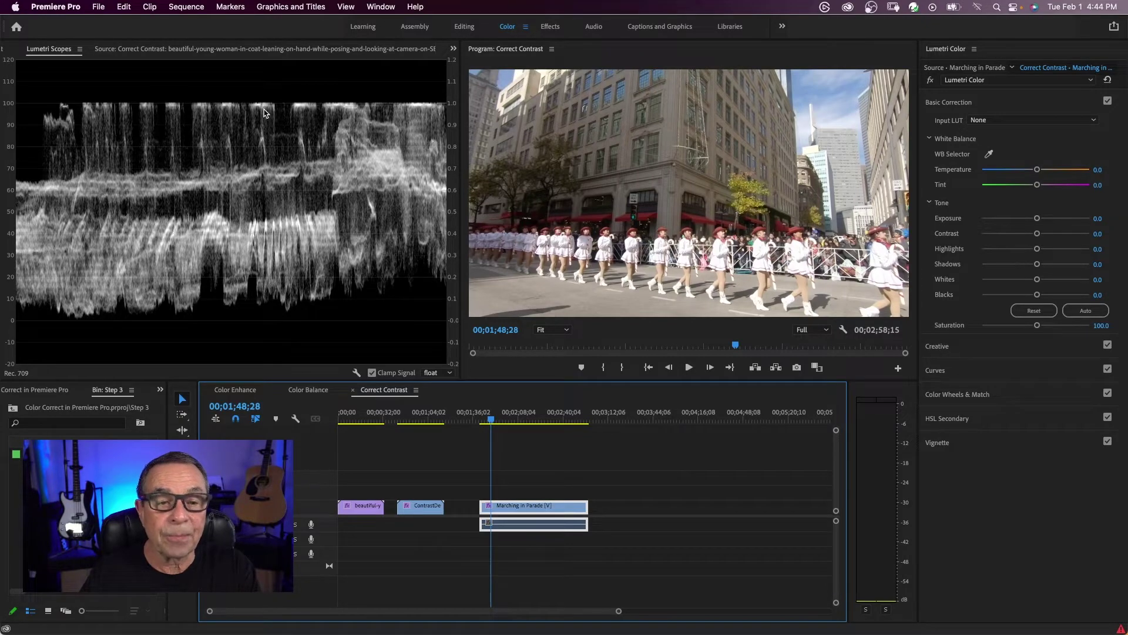
{"action": "key", "text": "space"}
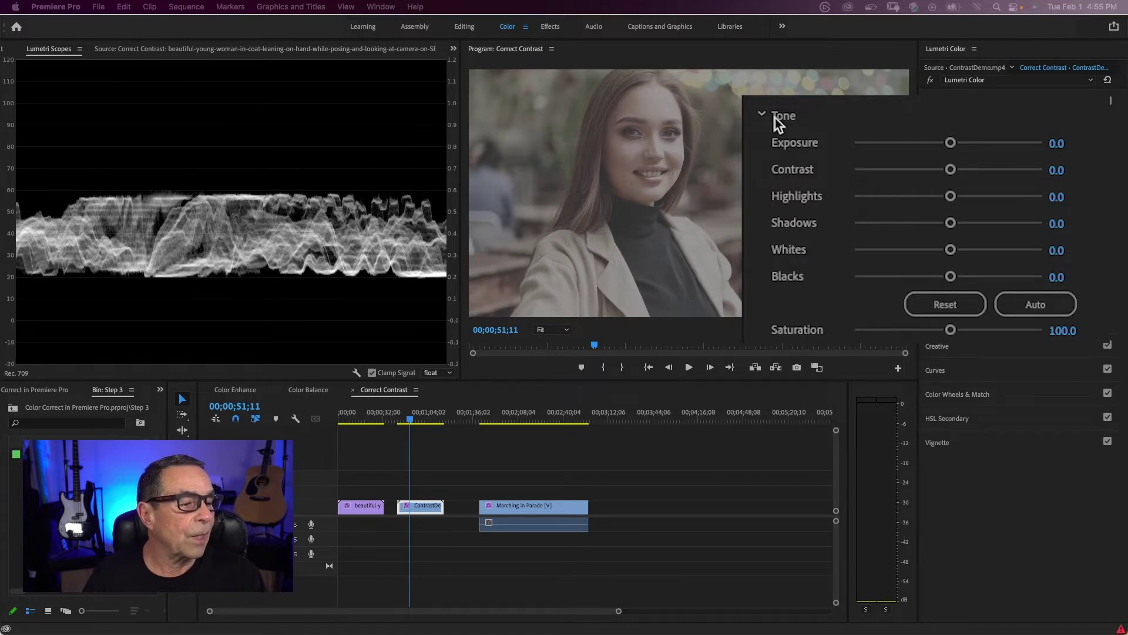
Review the Color Wheels & Match controls for the ContrastDemo clip and the scope's Luma waveform type.
{"action": "left_click", "coordinate": [935, 370]}
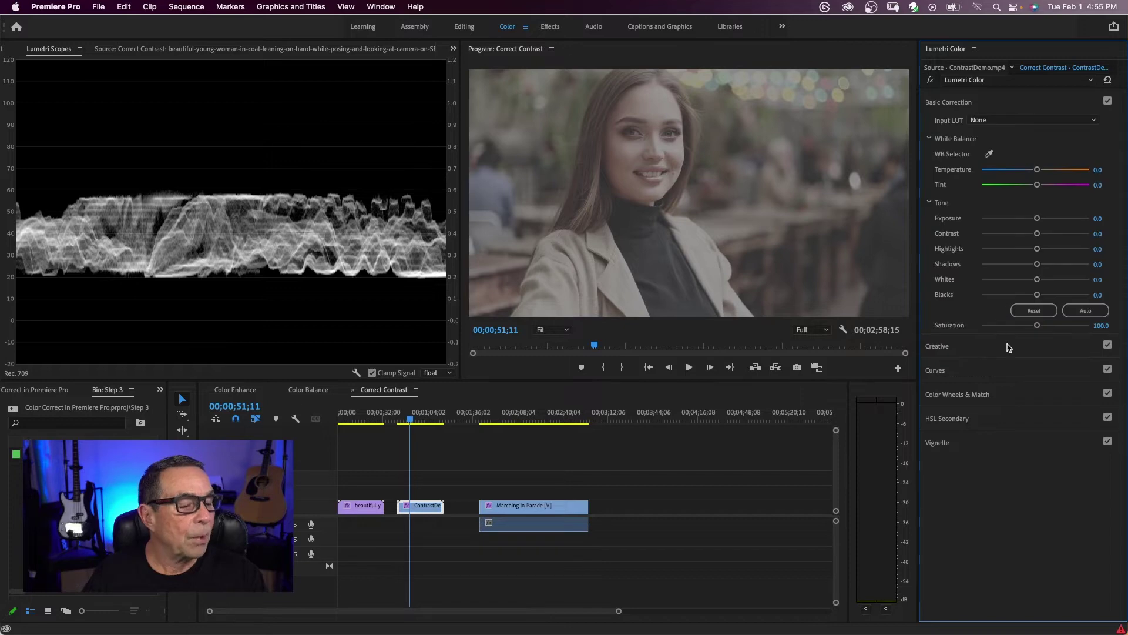
{"action": "left_click", "coordinate": [1012, 398]}
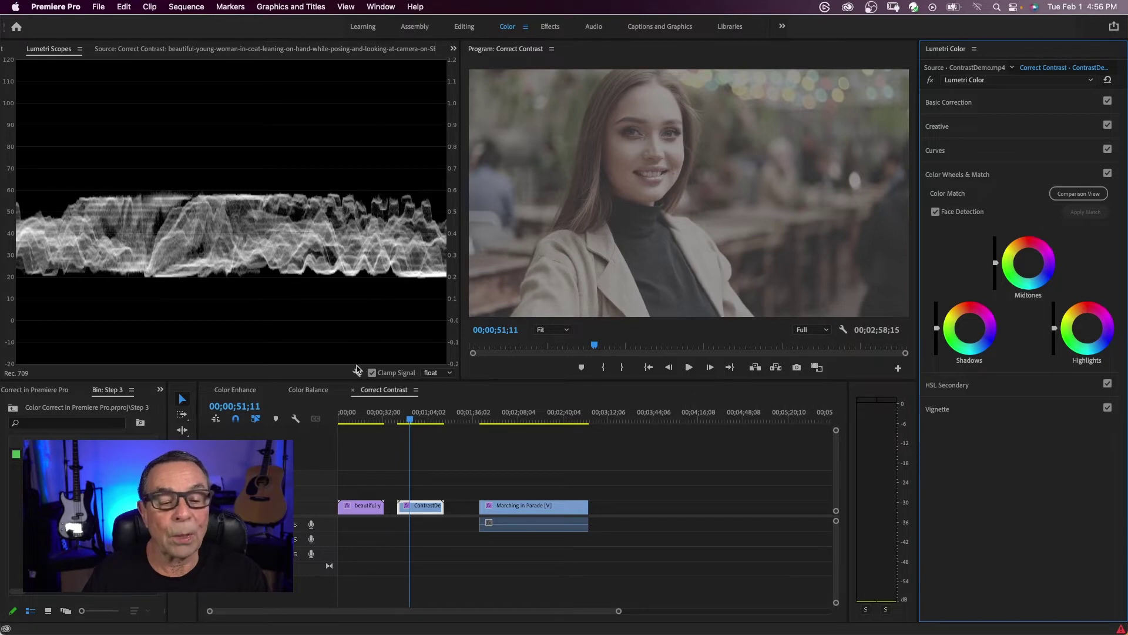
{"action": "right_click", "coordinate": [316, 286]}
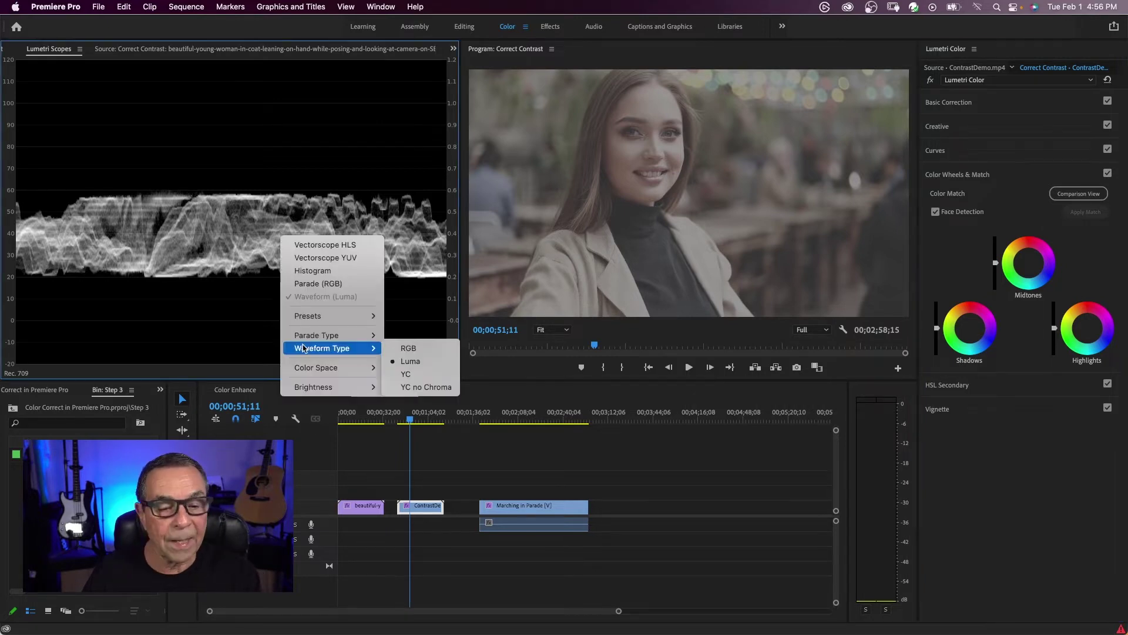
{"action": "left_click", "coordinate": [409, 361]}
Set the Basic Correction saturation of the ContrastDemo clip to 0 for judging contrast in black and white.
{"action": "left_click", "coordinate": [988, 104]}
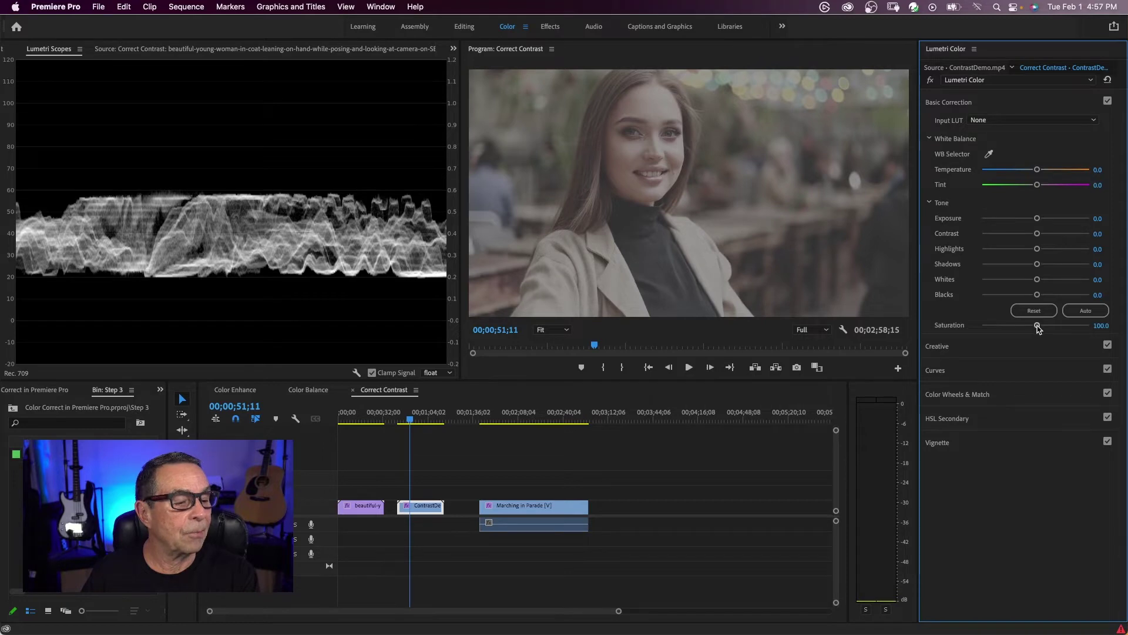
{"action": "left_click_drag", "start_coordinate": [1037, 326], "coordinate": [974, 329]}
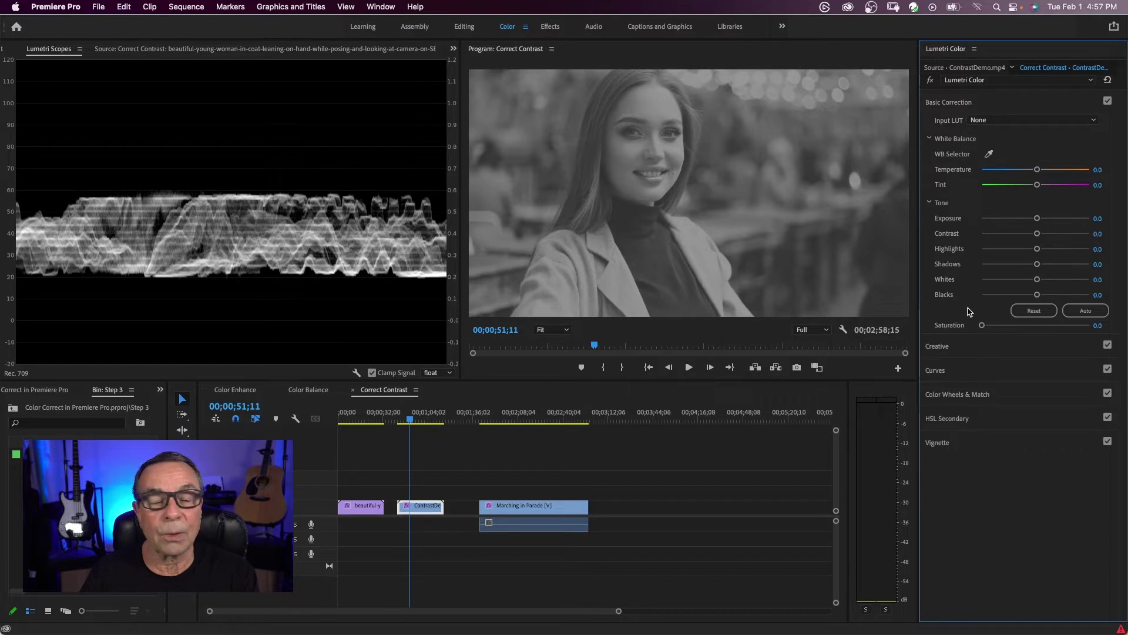
{"action": "double_click", "coordinate": [982, 326]}
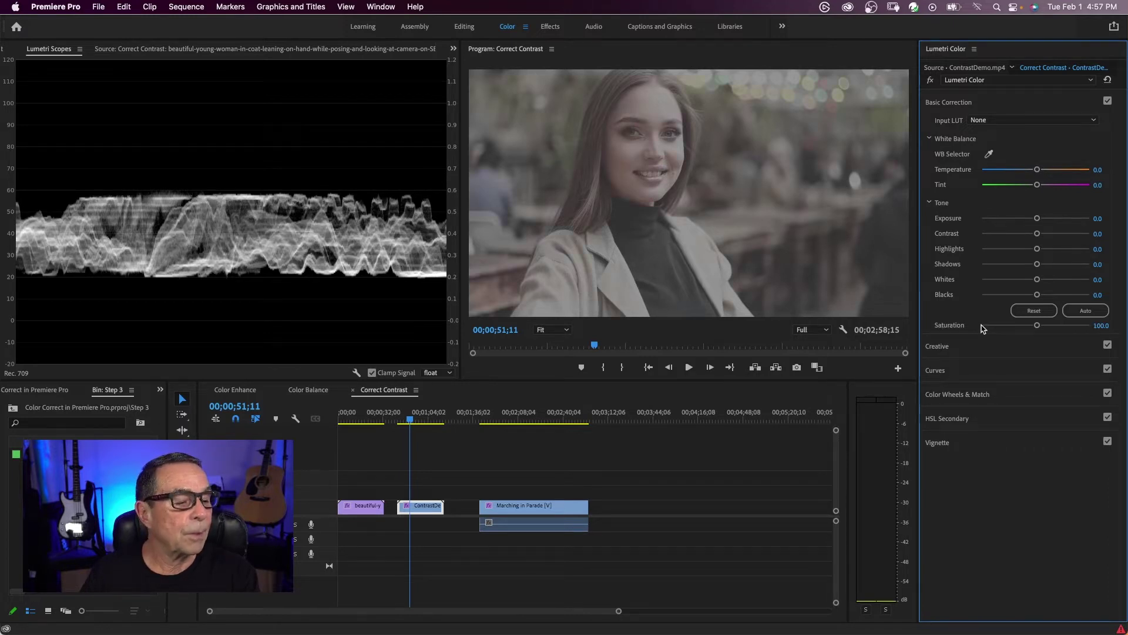
{"action": "left_click_drag", "start_coordinate": [1038, 326], "coordinate": [977, 325]}
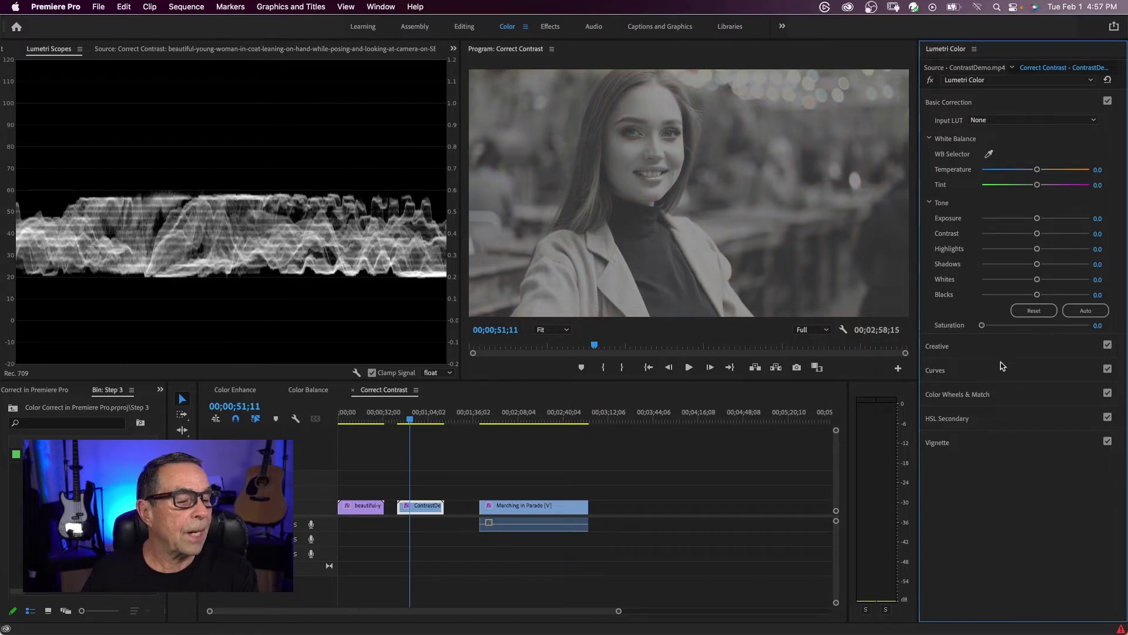
Lower the shadows and raise the highlights and midtones of ContrastDemo with the color wheel sliders, checking another frame of the clip.
{"action": "left_click", "coordinate": [1010, 394]}
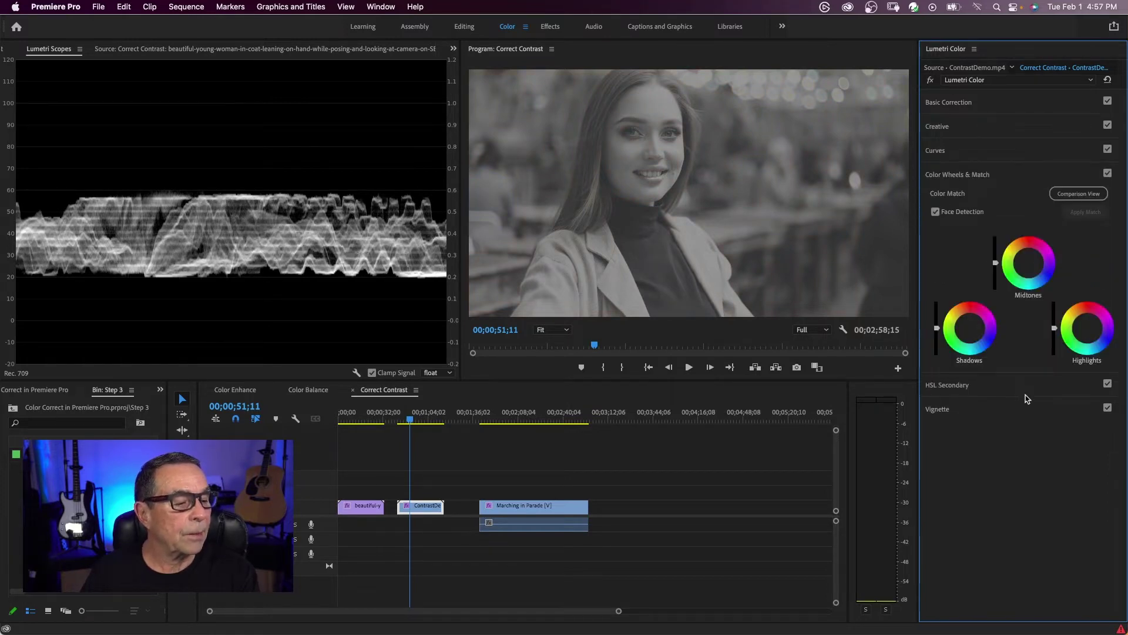
{"action": "left_click_drag", "start_coordinate": [936, 328], "coordinate": [936, 336]}
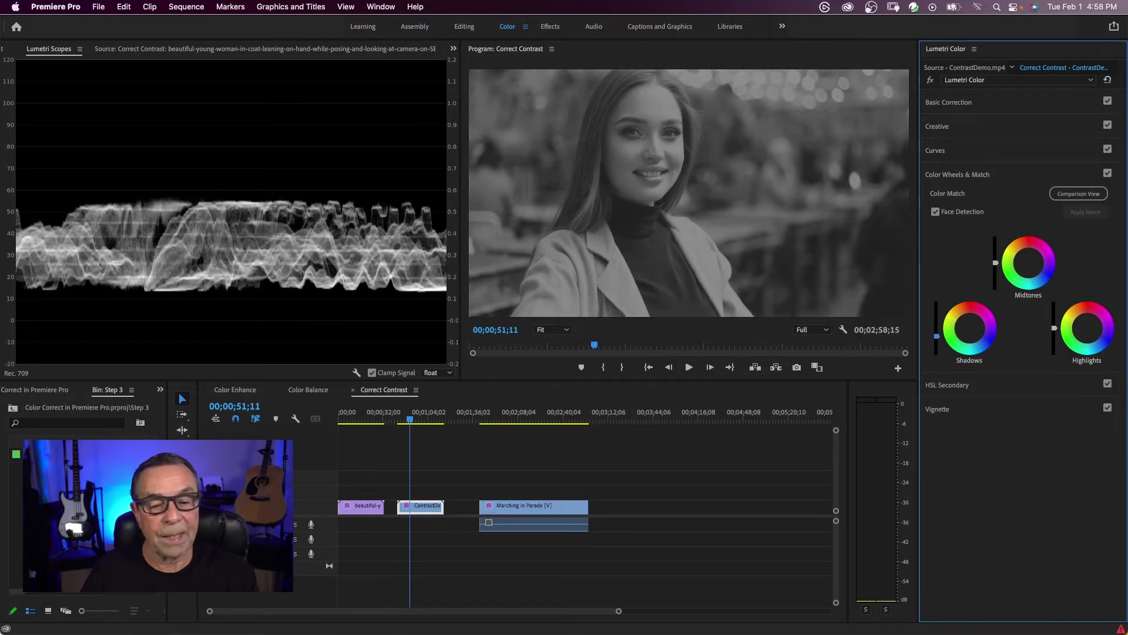
{"action": "left_click_drag", "start_coordinate": [1054, 328], "coordinate": [1054, 312]}
{"action": "left_click_drag", "start_coordinate": [937, 339], "coordinate": [937, 344]}
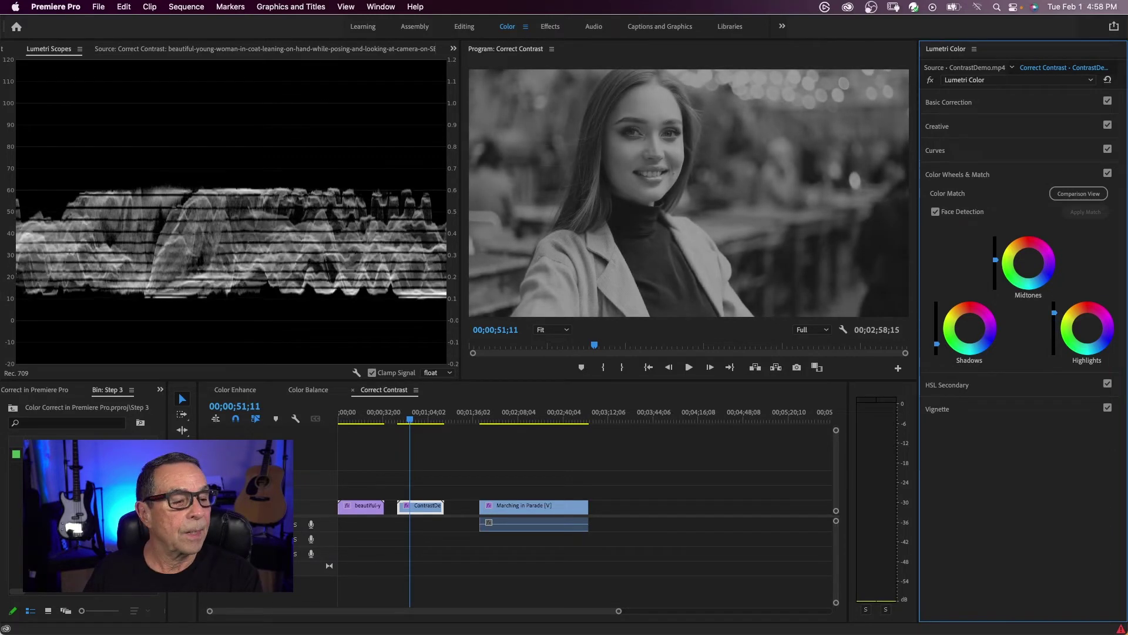
{"action": "left_click_drag", "start_coordinate": [995, 262], "coordinate": [995, 256]}
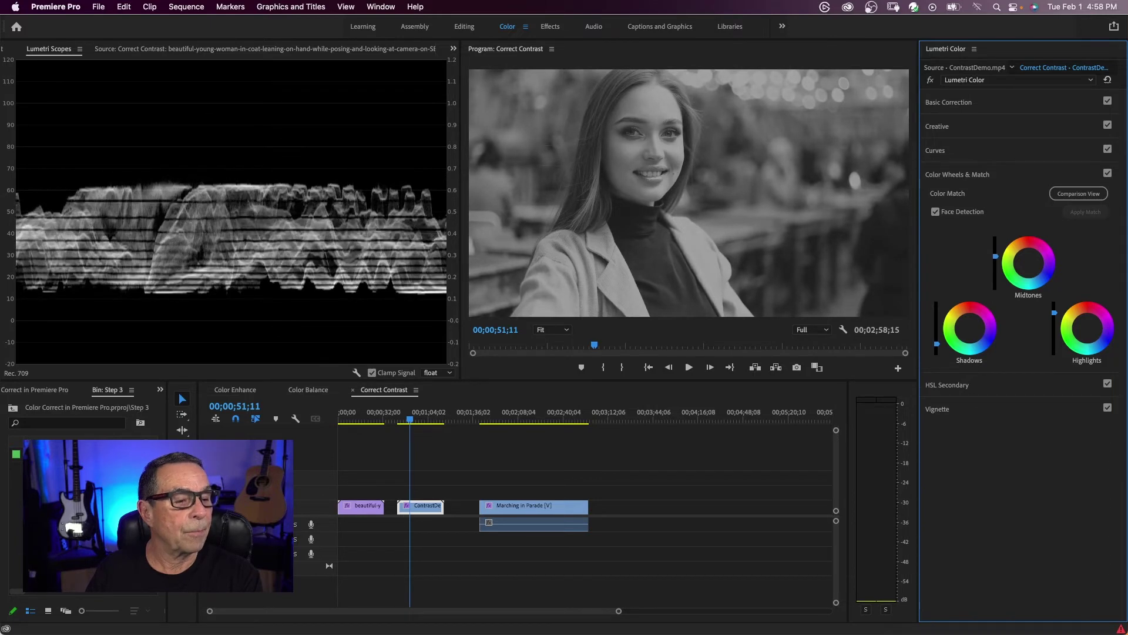
{"action": "left_click_drag", "start_coordinate": [936, 345], "coordinate": [936, 348]}
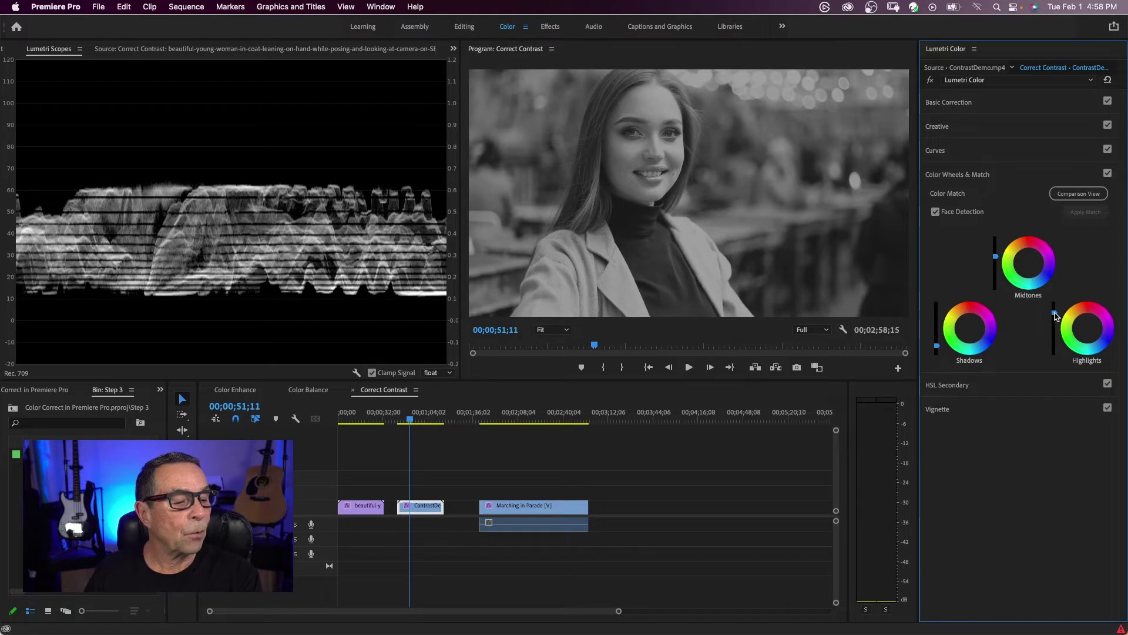
{"action": "left_click_drag", "start_coordinate": [994, 256], "coordinate": [995, 256]}
{"action": "left_click_drag", "start_coordinate": [411, 420], "coordinate": [431, 426]}
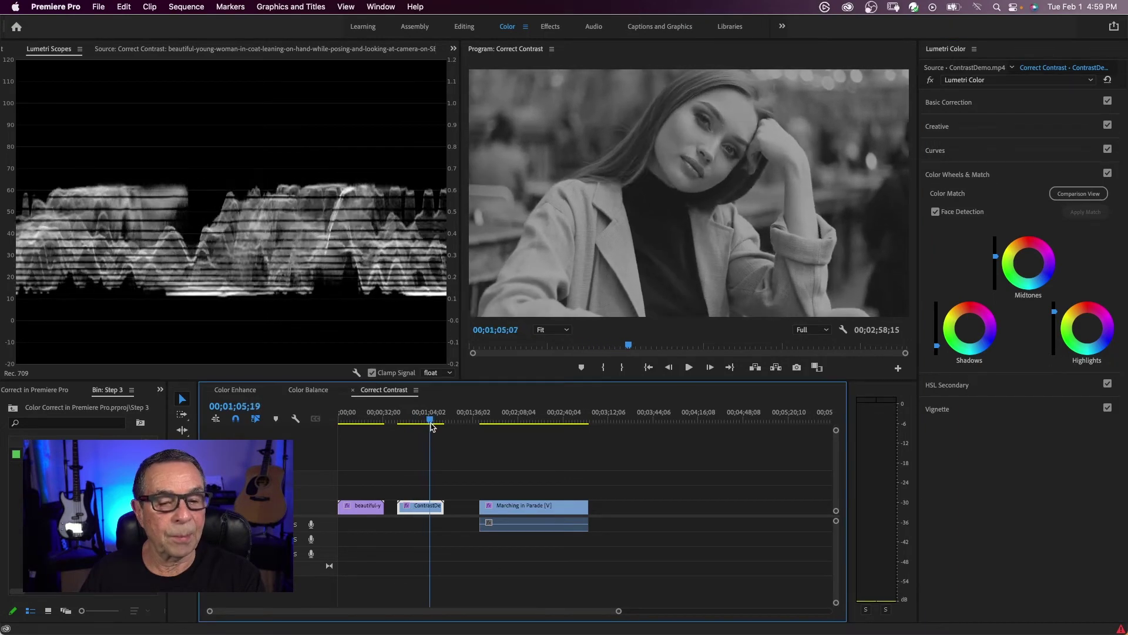
Reset the ContrastDemo saturation to its default and compare the clip with the Lumetri Color effect off and on.
{"action": "left_click", "coordinate": [997, 110]}
{"action": "double_click", "coordinate": [985, 327]}
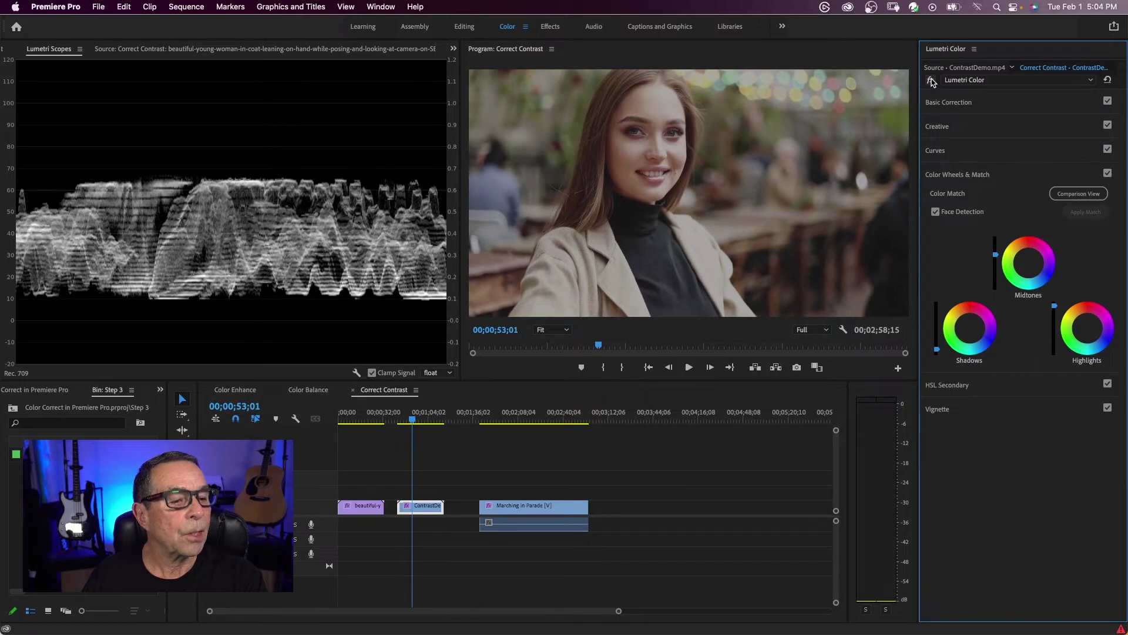
{"action": "left_click", "coordinate": [930, 82]}
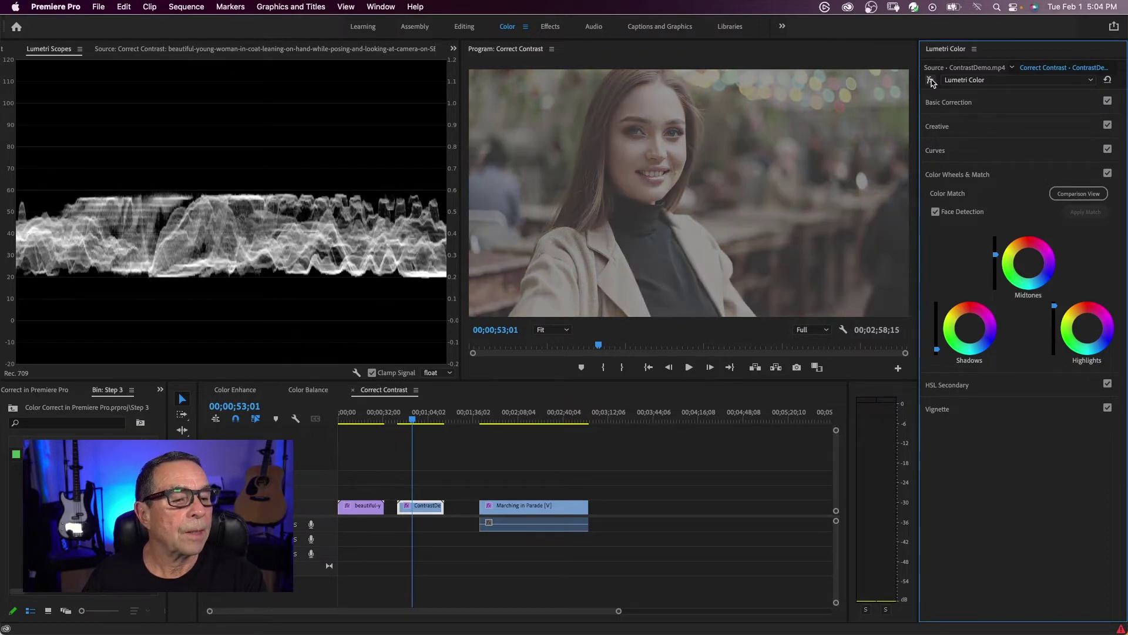
{"action": "left_click", "coordinate": [931, 82]}
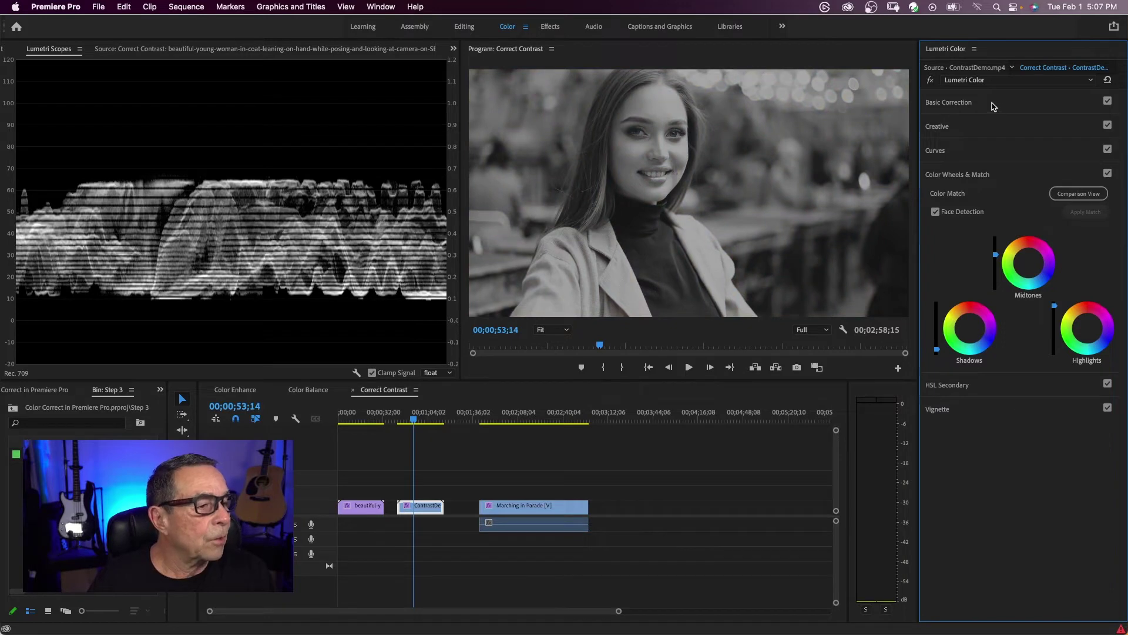
Adjust ContrastDemo's tone: Exposure 0.5, Contrast 21.7, Highlights 20.7, Shadows 2.2, Whites 22.8 and Blacks -51.1.
{"action": "left_click", "coordinate": [991, 104]}
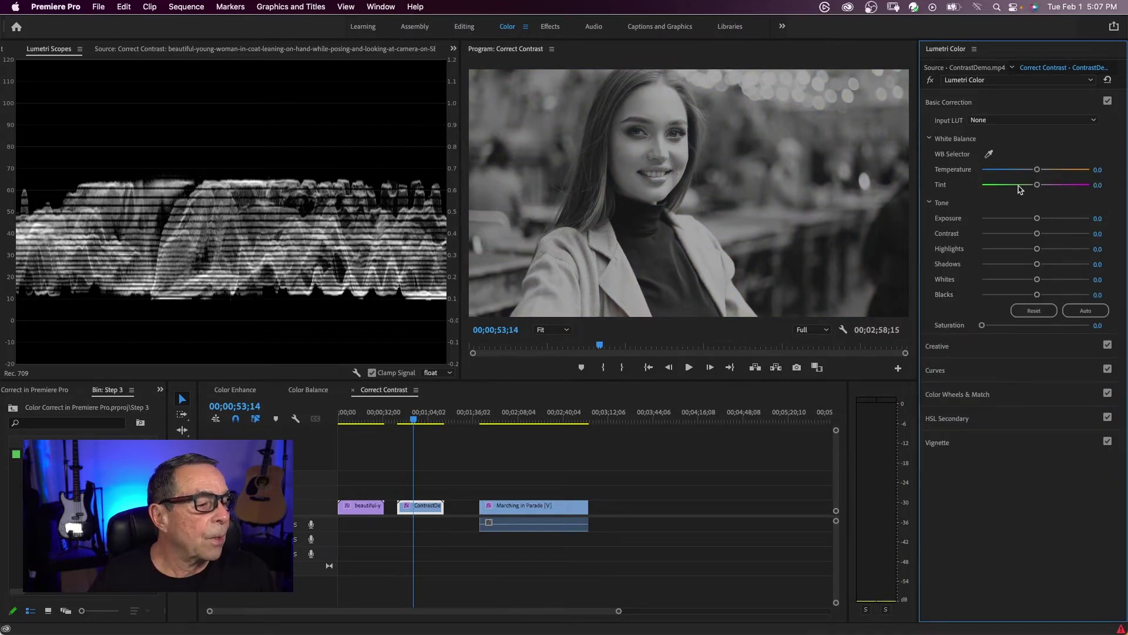
{"action": "left_click", "coordinate": [1025, 295]}
{"action": "left_click_drag", "start_coordinate": [1025, 296], "coordinate": [1047, 252]}
{"action": "left_click", "coordinate": [1047, 233]}
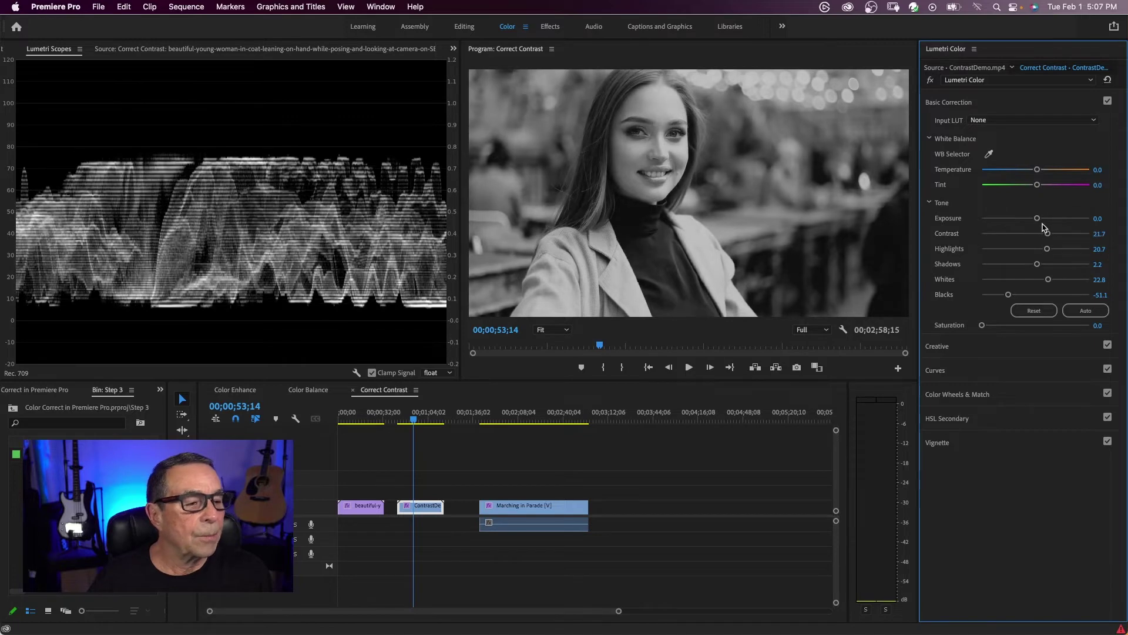
{"action": "left_click", "coordinate": [1045, 218]}
{"action": "left_click_drag", "start_coordinate": [1046, 218], "coordinate": [1041, 218]}
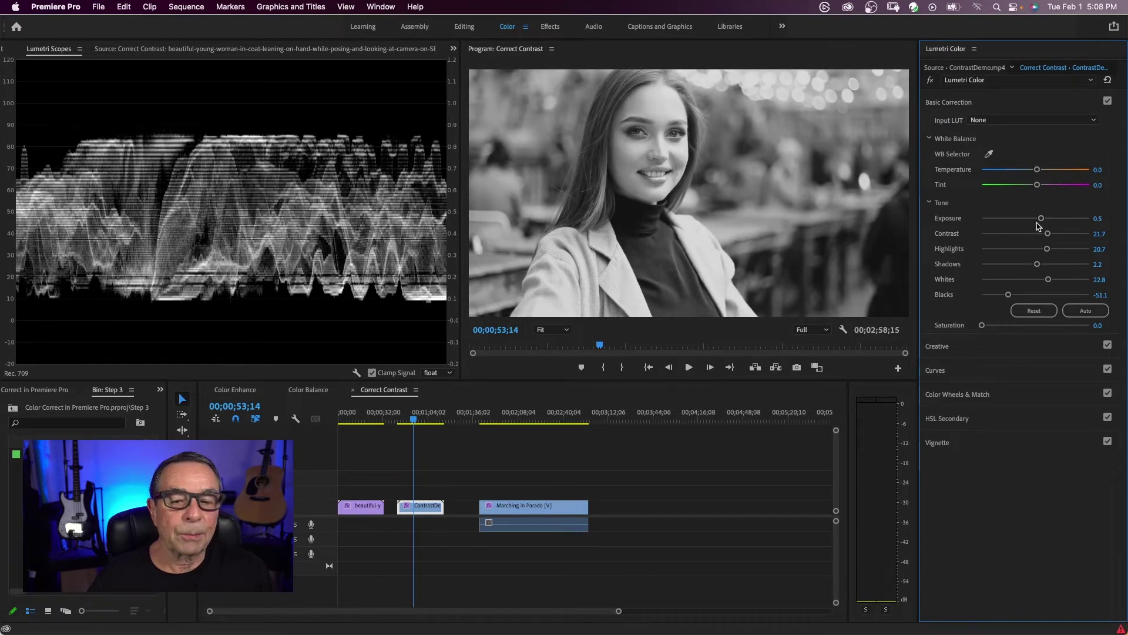
Set the ContrastDemo clip's saturation to 143.5 and check the colors on another frame.
{"action": "left_click", "coordinate": [1046, 326]}
{"action": "left_click_drag", "start_coordinate": [1046, 325], "coordinate": [1059, 327]}
{"action": "left_click_drag", "start_coordinate": [414, 420], "coordinate": [413, 425]}
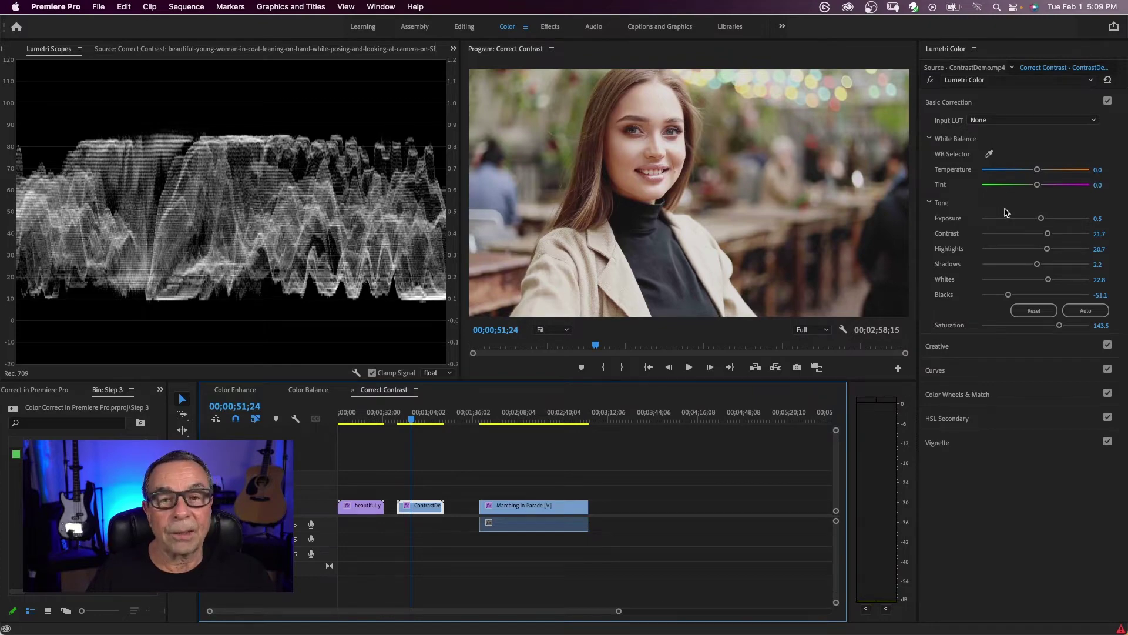
Lower the highlights, slightly lower the midtones and slightly raise the shadows of Marching in Parade with the color wheels, comparing against the ungraded clip.
{"action": "left_click", "coordinate": [490, 421]}
{"action": "left_click_drag", "start_coordinate": [490, 421], "coordinate": [495, 420]}
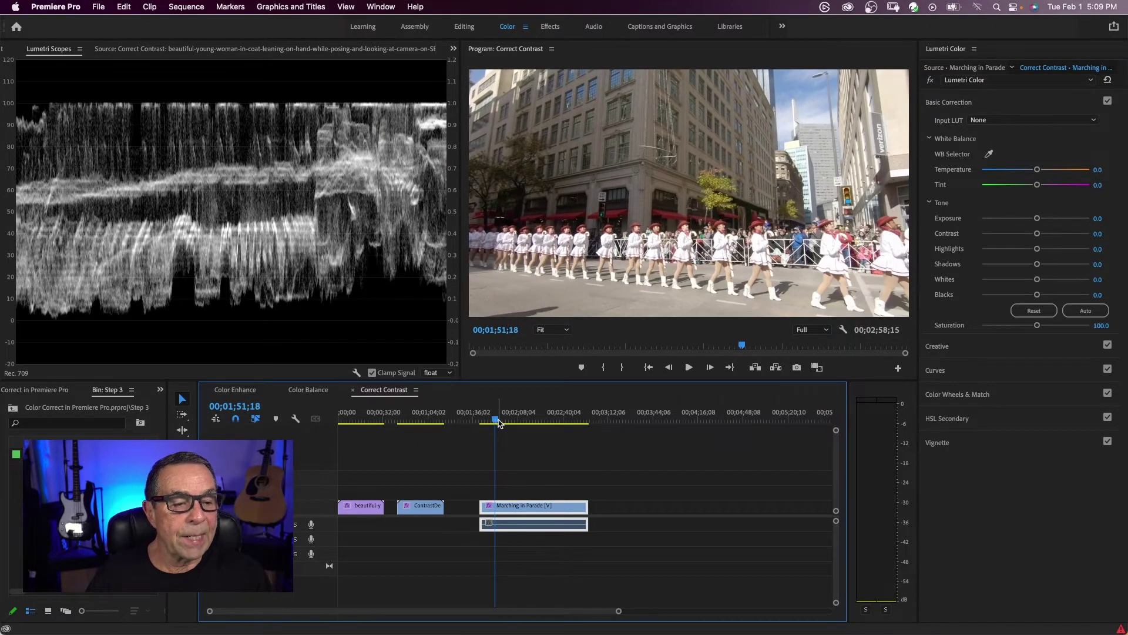
{"action": "left_click", "coordinate": [1010, 395]}
{"action": "left_click_drag", "start_coordinate": [1054, 328], "coordinate": [1055, 340]}
{"action": "left_click_drag", "start_coordinate": [995, 262], "coordinate": [994, 265]}
{"action": "left_click_drag", "start_coordinate": [496, 419], "coordinate": [560, 427]}
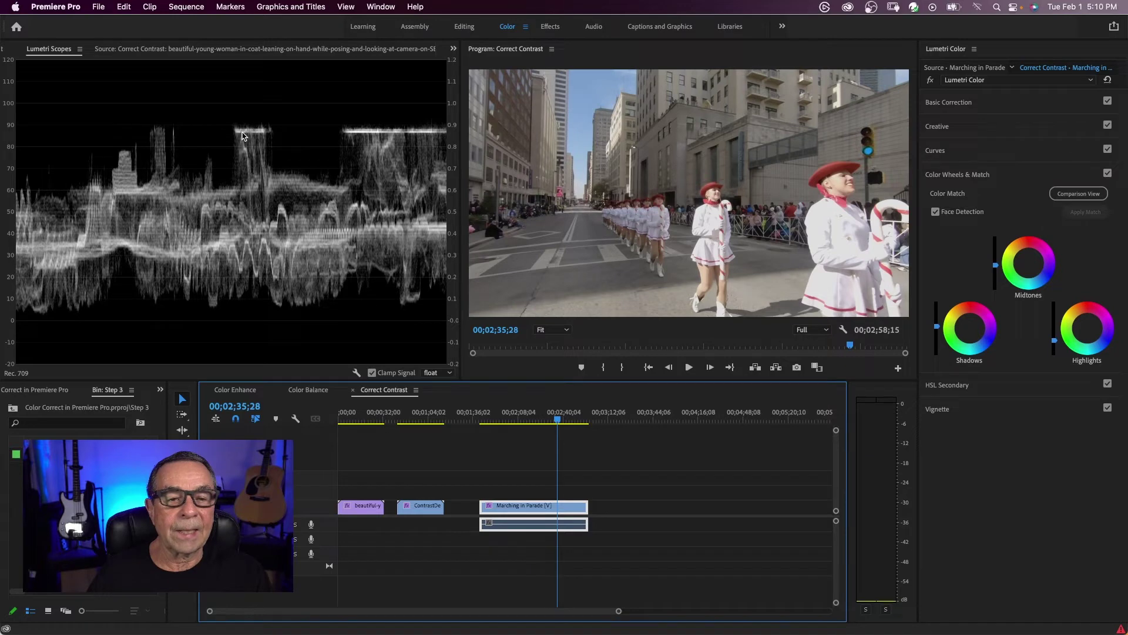
{"action": "left_click", "coordinate": [931, 81]}
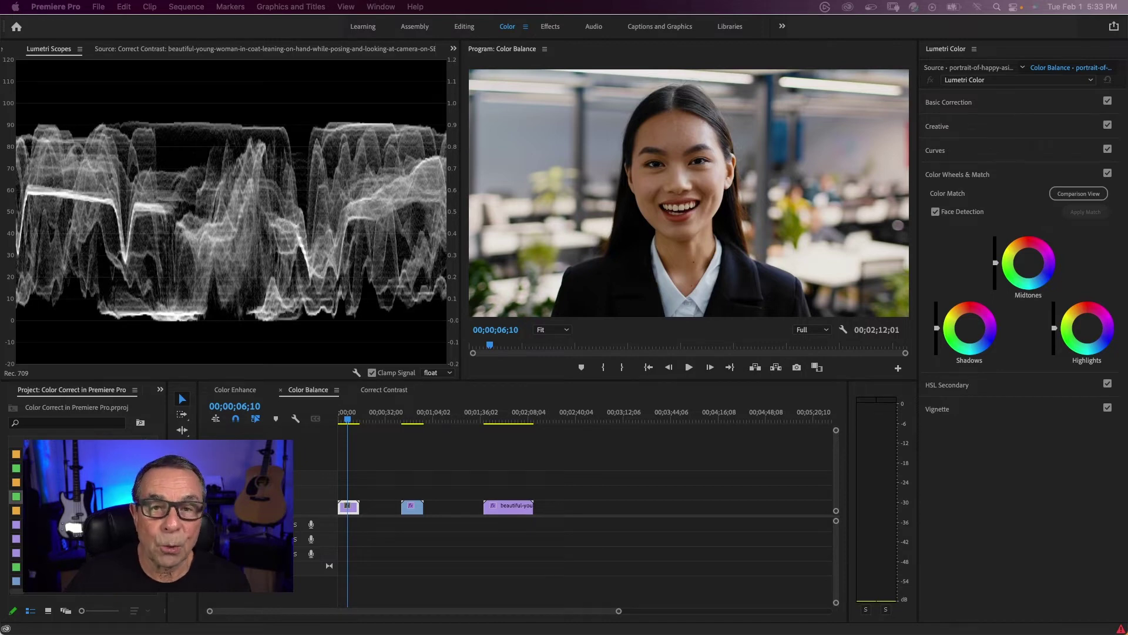
Go to the ColorCastDemo clip in the Color Balance sequence and look over its white balance controls and color wheels.
{"action": "left_click_drag", "start_coordinate": [348, 418], "coordinate": [413, 429]}
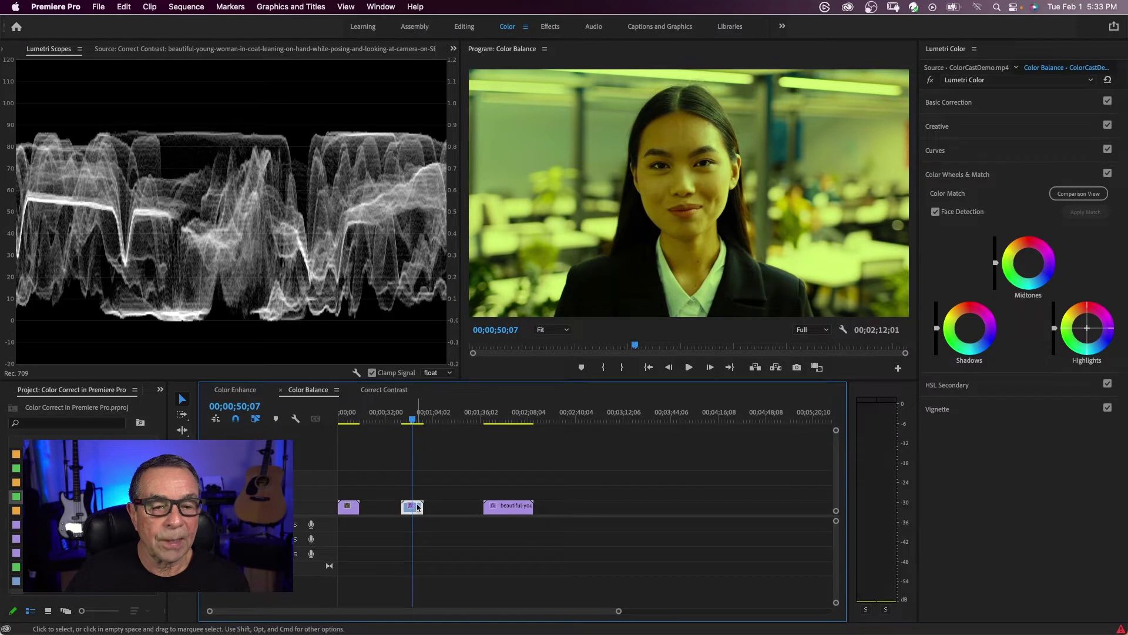
{"action": "left_click", "coordinate": [1000, 104]}
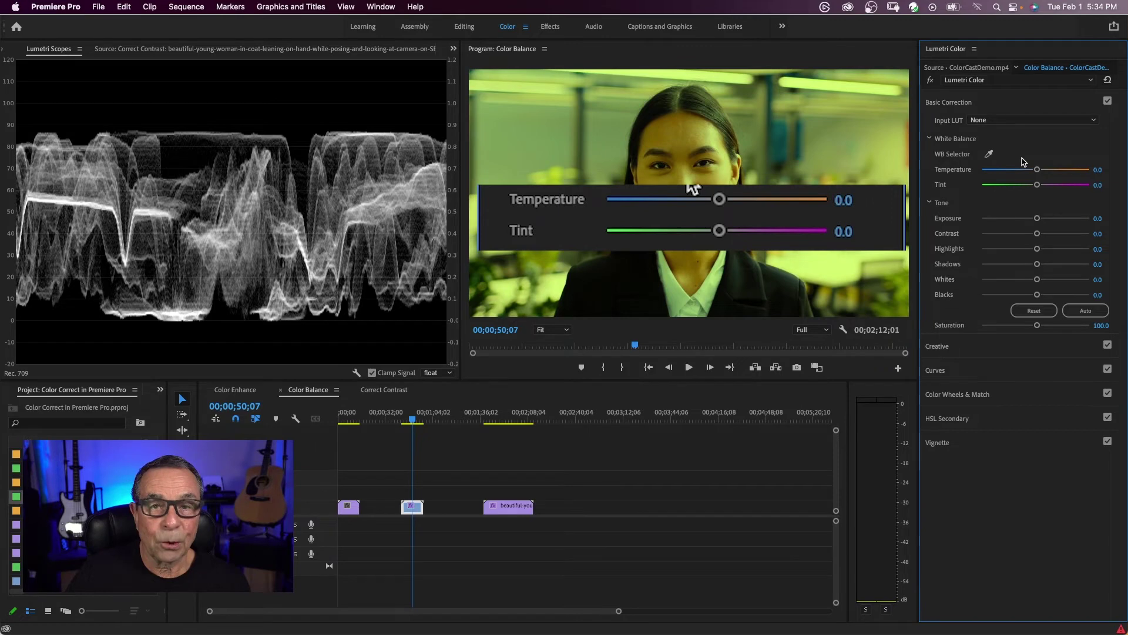
{"action": "left_click", "coordinate": [1010, 399]}
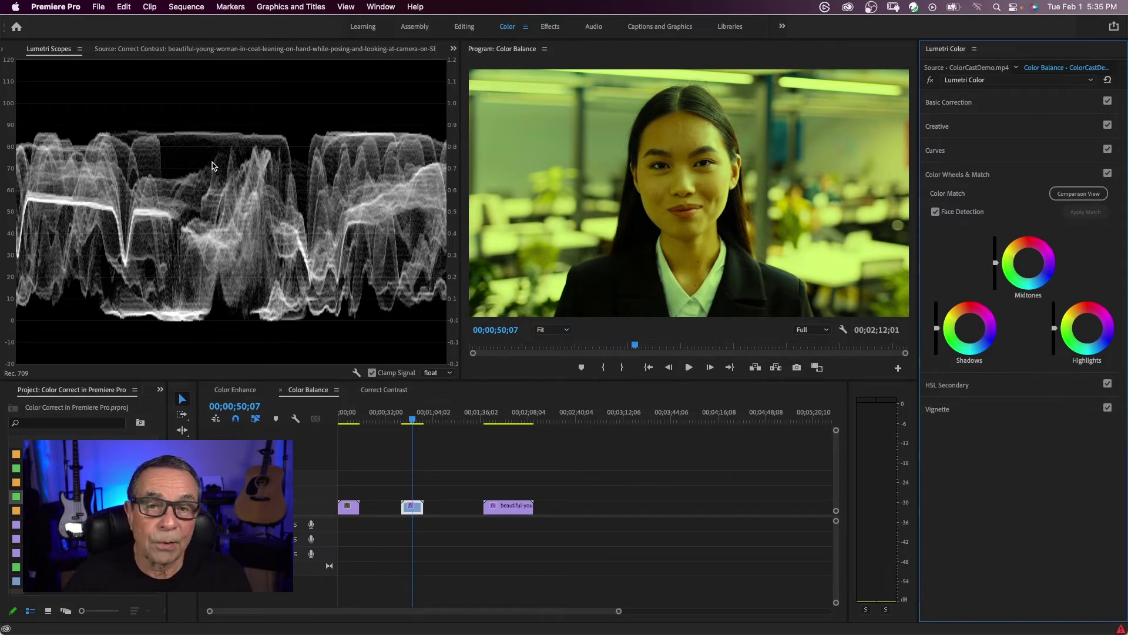
Replace the Luma waveform scope with the Vectorscope YUV.
{"action": "left_click", "coordinate": [139, 194]}
{"action": "right_click", "coordinate": [148, 196]}
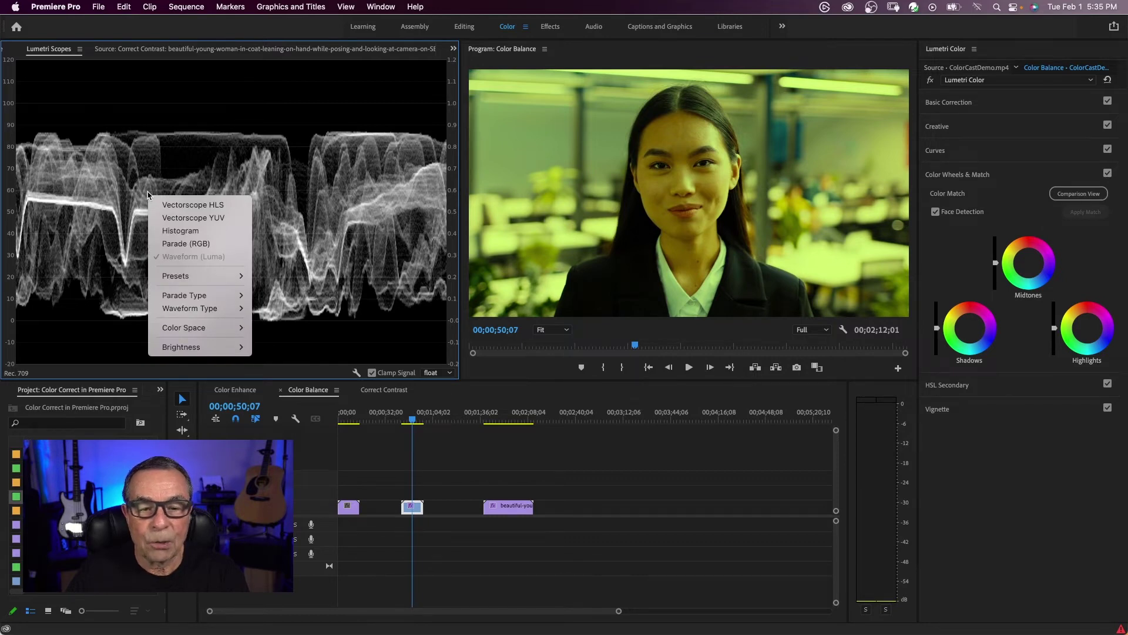
{"action": "left_click", "coordinate": [175, 218]}
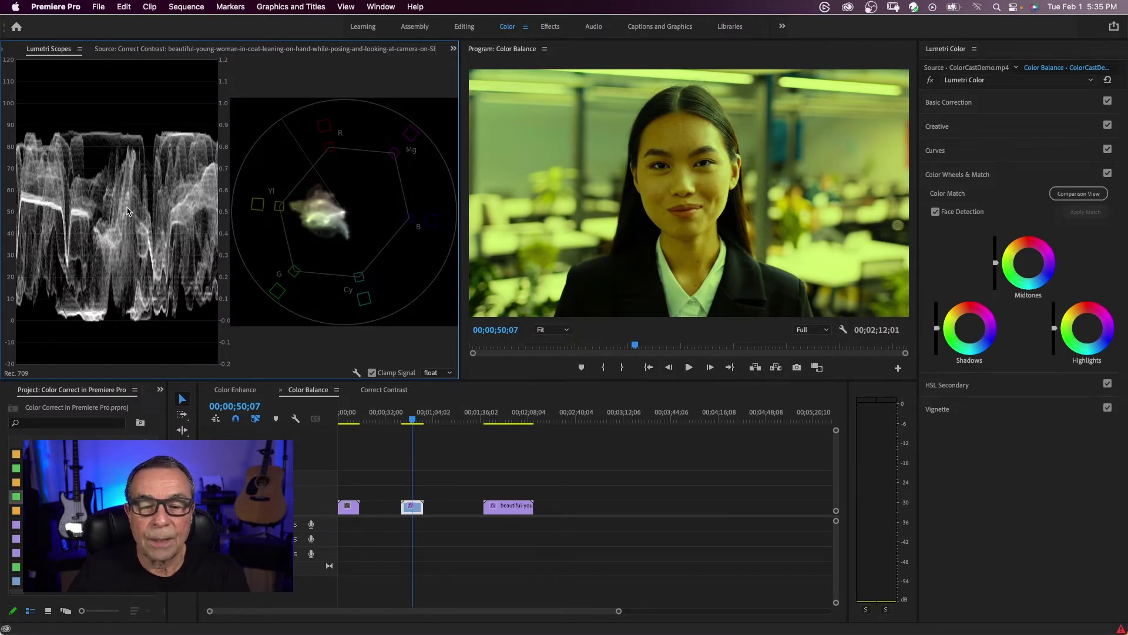
{"action": "right_click", "coordinate": [128, 212]}
{"action": "left_click", "coordinate": [153, 232]}
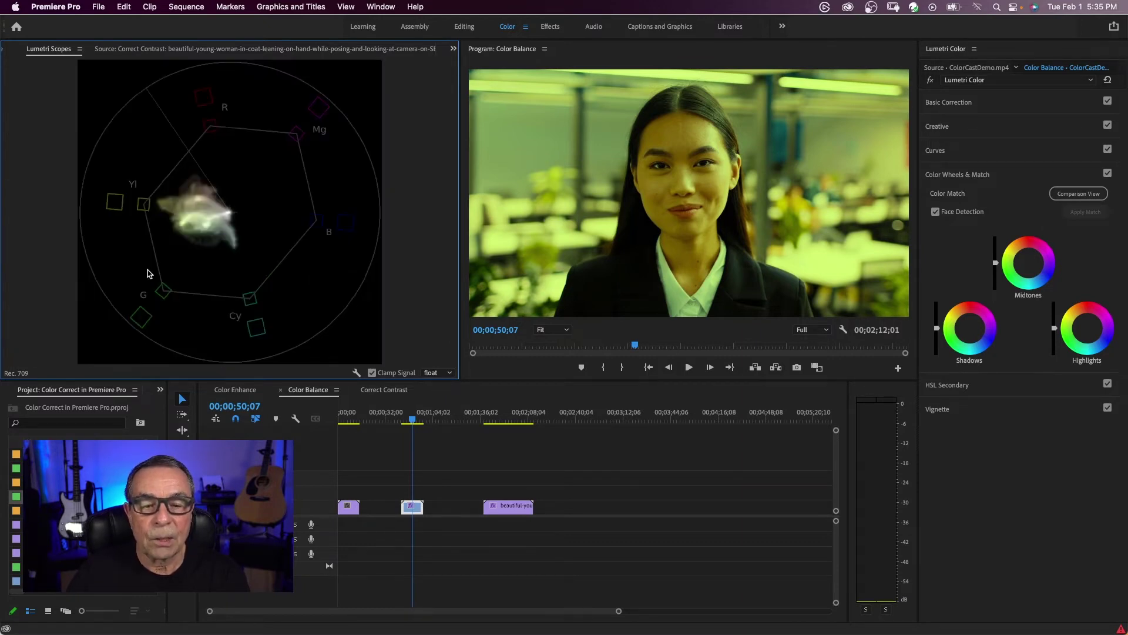
Try the Normal brightness on the vectorscope and return it to Bright.
{"action": "right_click", "coordinate": [245, 201]}
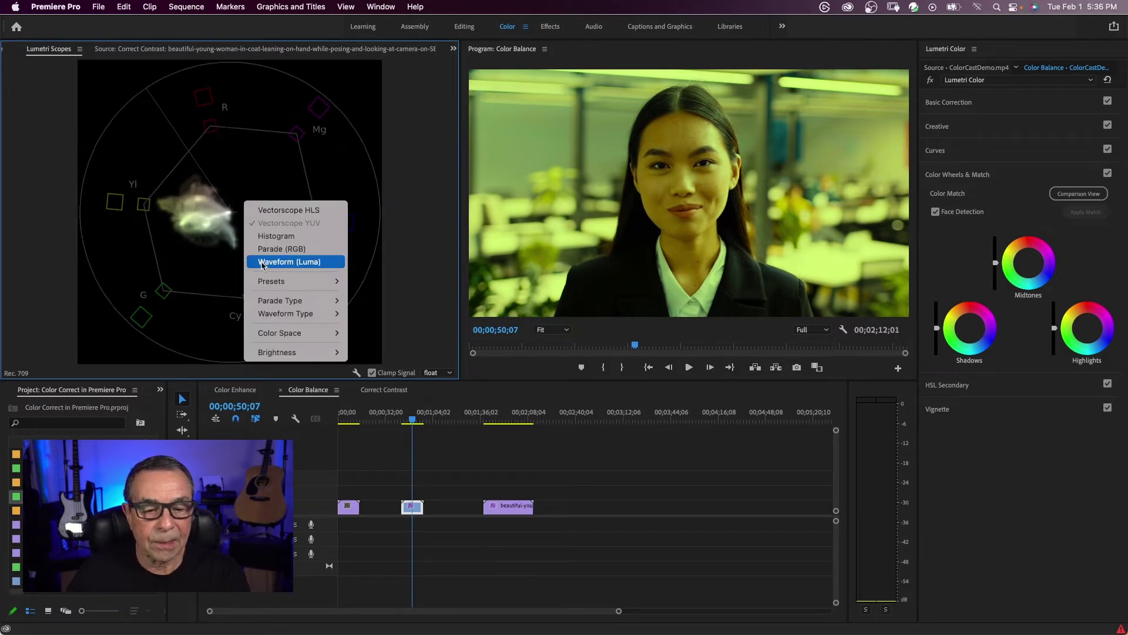
{"action": "mouse_move", "coordinate": [331, 355]}
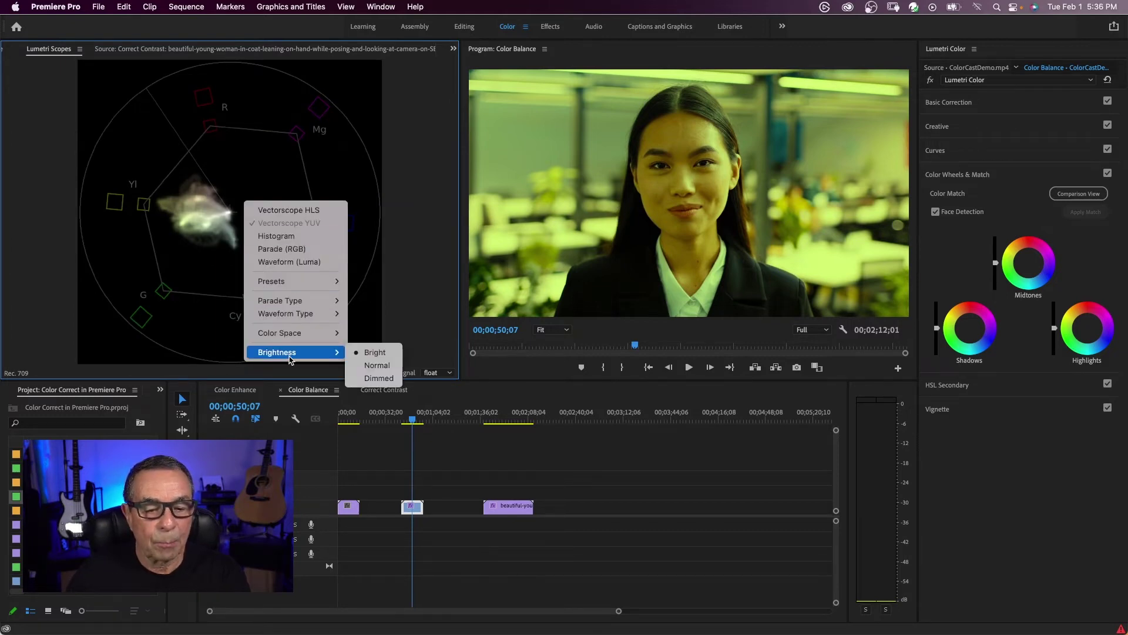
{"action": "left_click", "coordinate": [373, 366]}
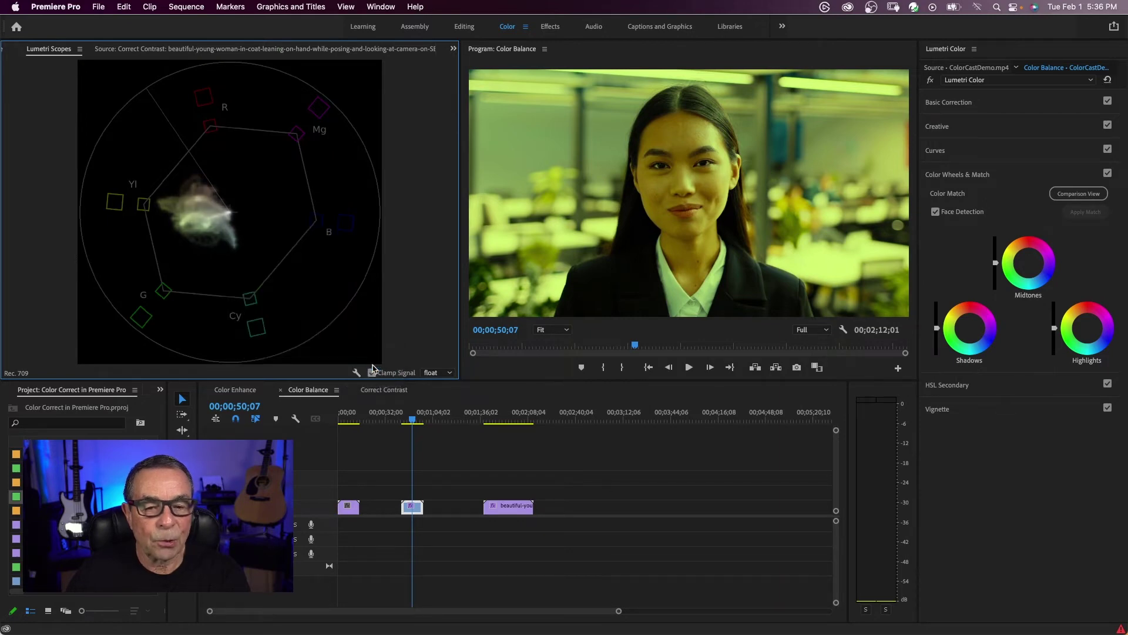
{"action": "right_click", "coordinate": [275, 228]}
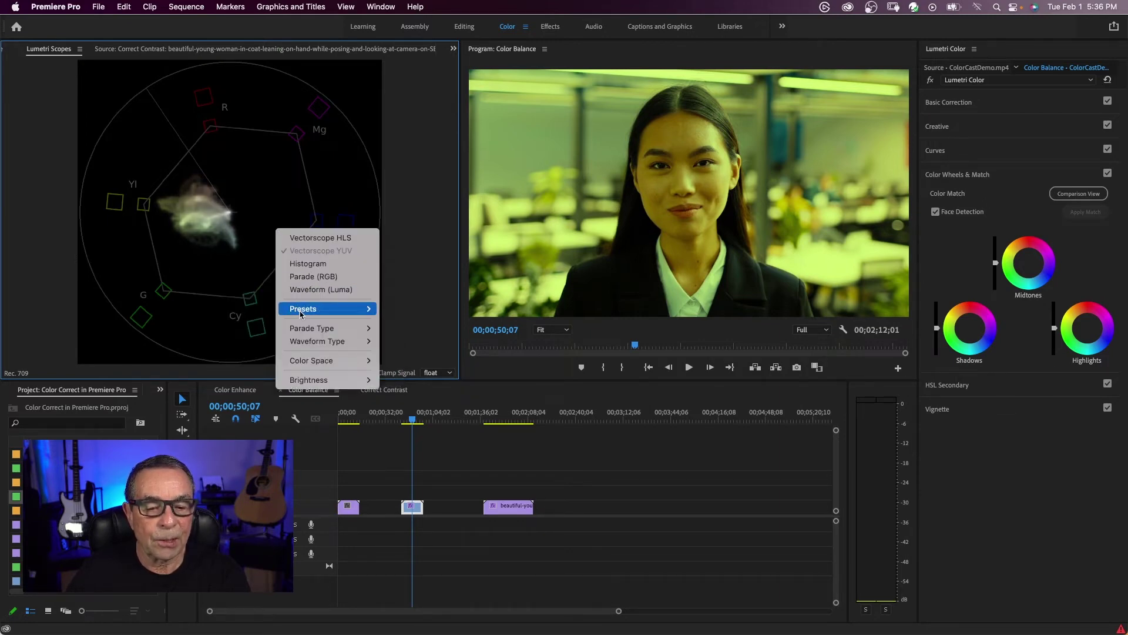
{"action": "mouse_move", "coordinate": [373, 380]}
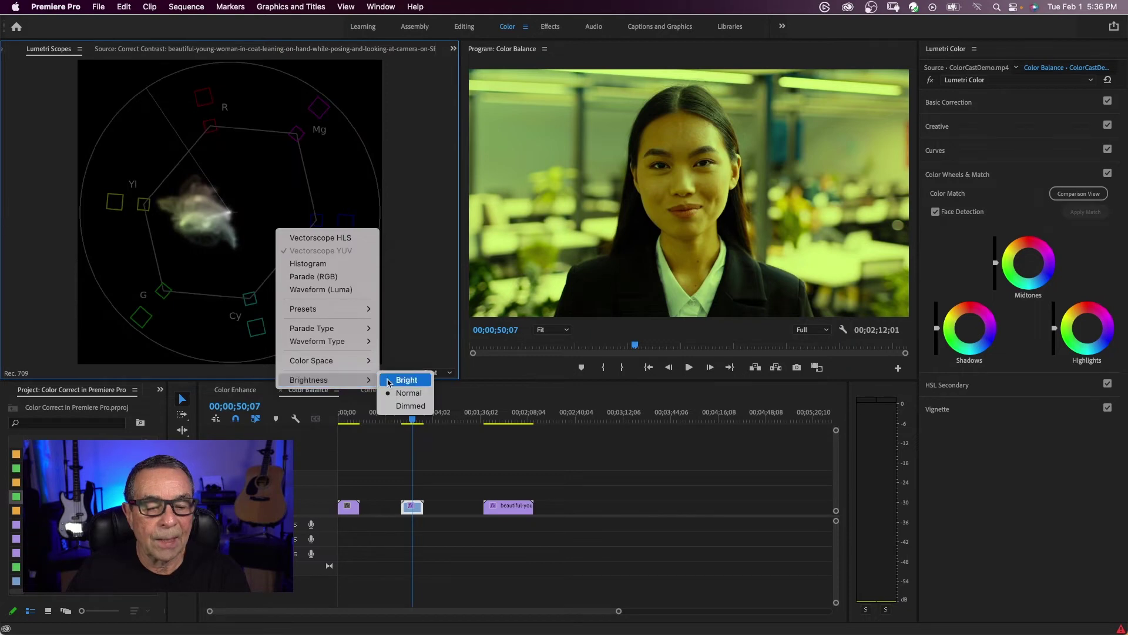
{"action": "left_click", "coordinate": [406, 380]}
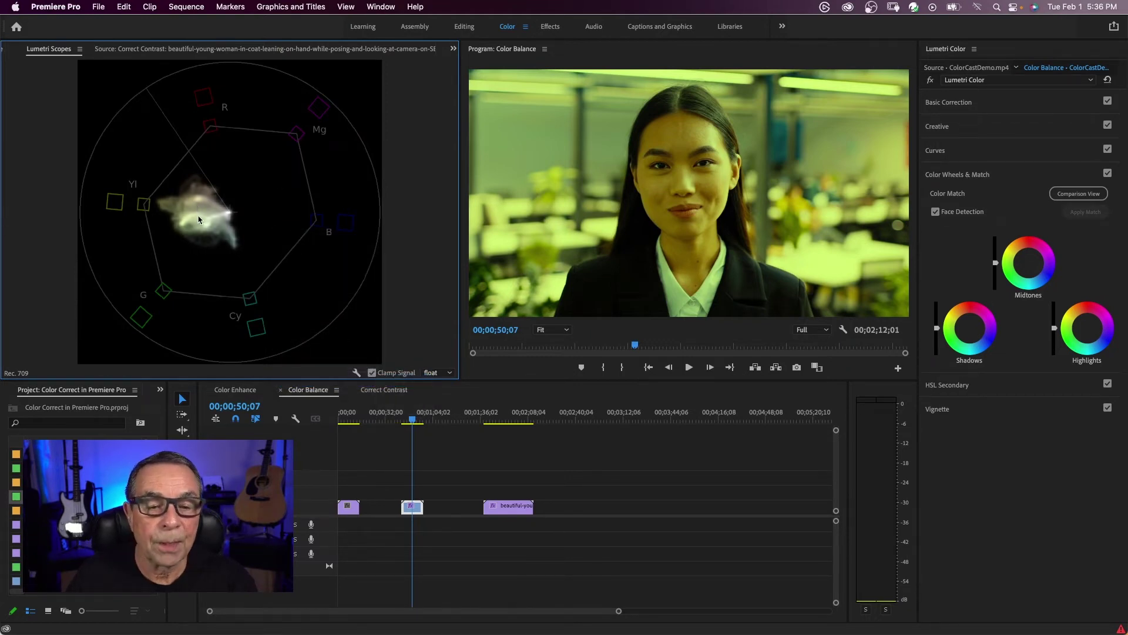
Shift the ColorCastDemo clip's midtones toward magenta with the color wheel to counter the yellow-green cast.
{"action": "left_click", "coordinate": [1029, 266]}
{"action": "left_click_drag", "start_coordinate": [1029, 263], "coordinate": [1029, 261]}
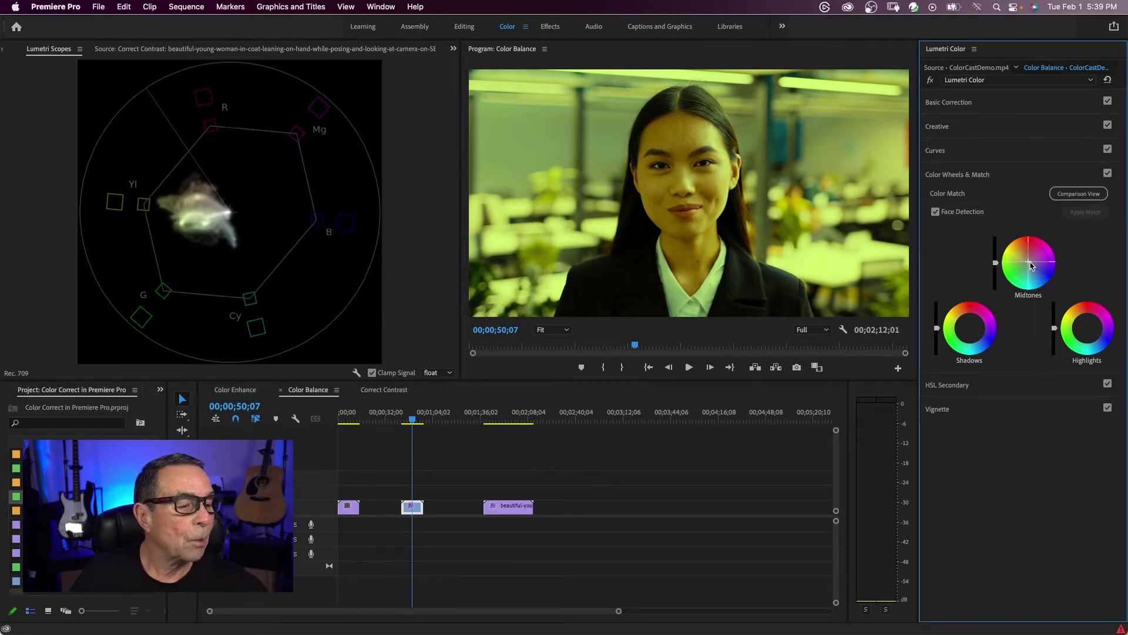
{"action": "left_click_drag", "start_coordinate": [1032, 265], "coordinate": [1039, 258]}
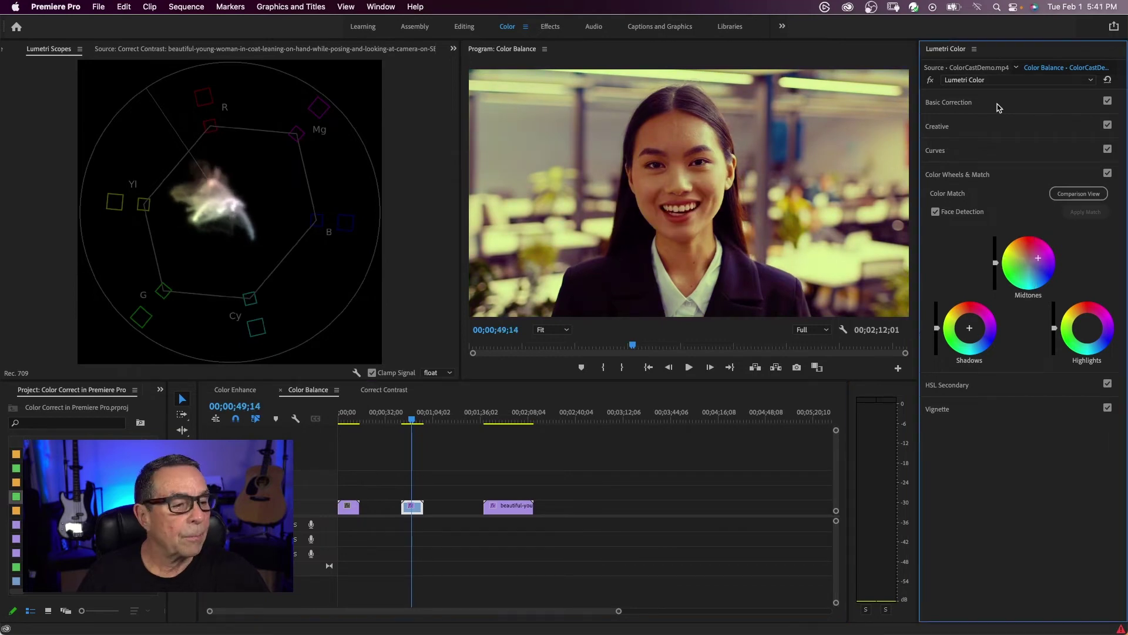
Lower the ColorCastDemo clip's saturation, trying 91.3 and 79.3.
{"action": "left_click", "coordinate": [999, 108]}
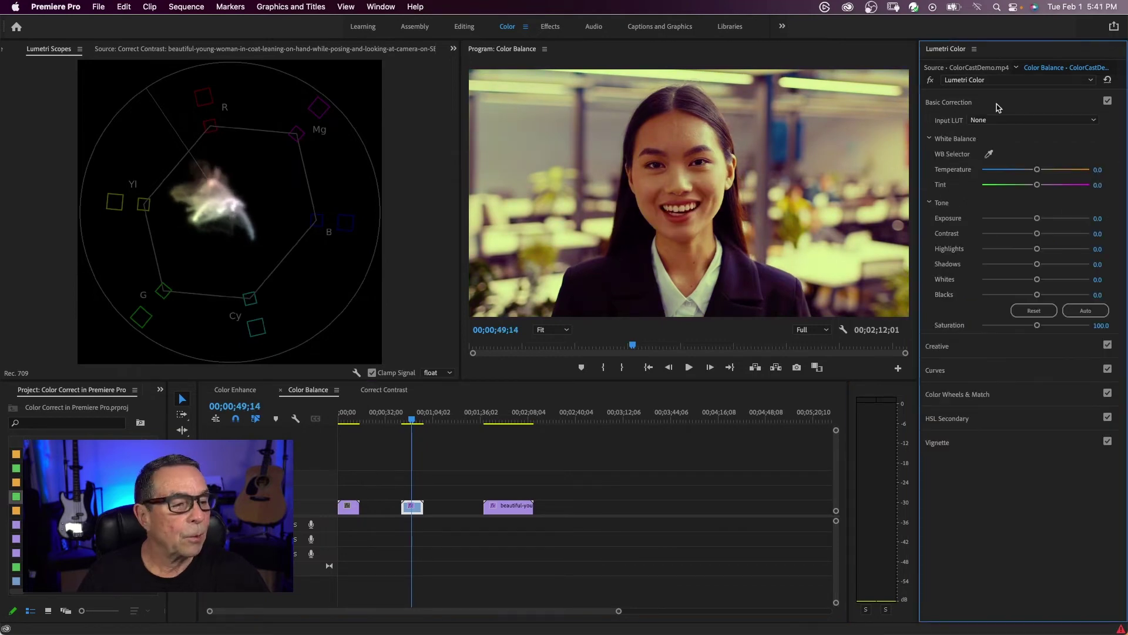
{"action": "left_click_drag", "start_coordinate": [1036, 327], "coordinate": [1033, 328]}
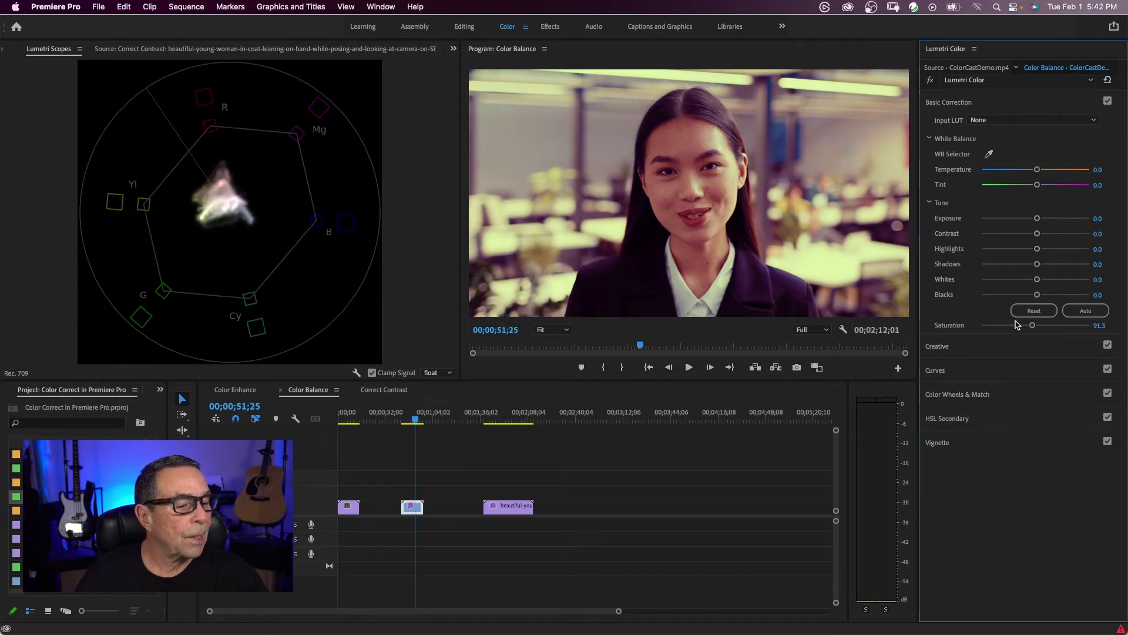
{"action": "left_click_drag", "start_coordinate": [1033, 328], "coordinate": [1023, 328]}
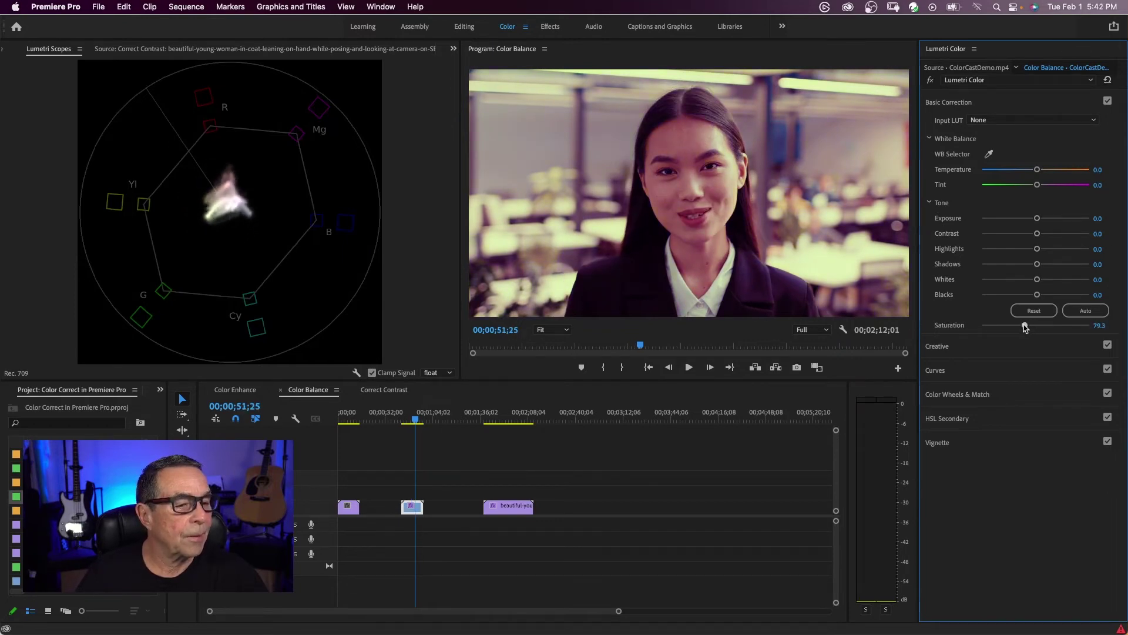
Return to the color wheels and replace the Vectorscope YUV with the RGB Parade scope.
{"action": "left_click", "coordinate": [957, 394]}
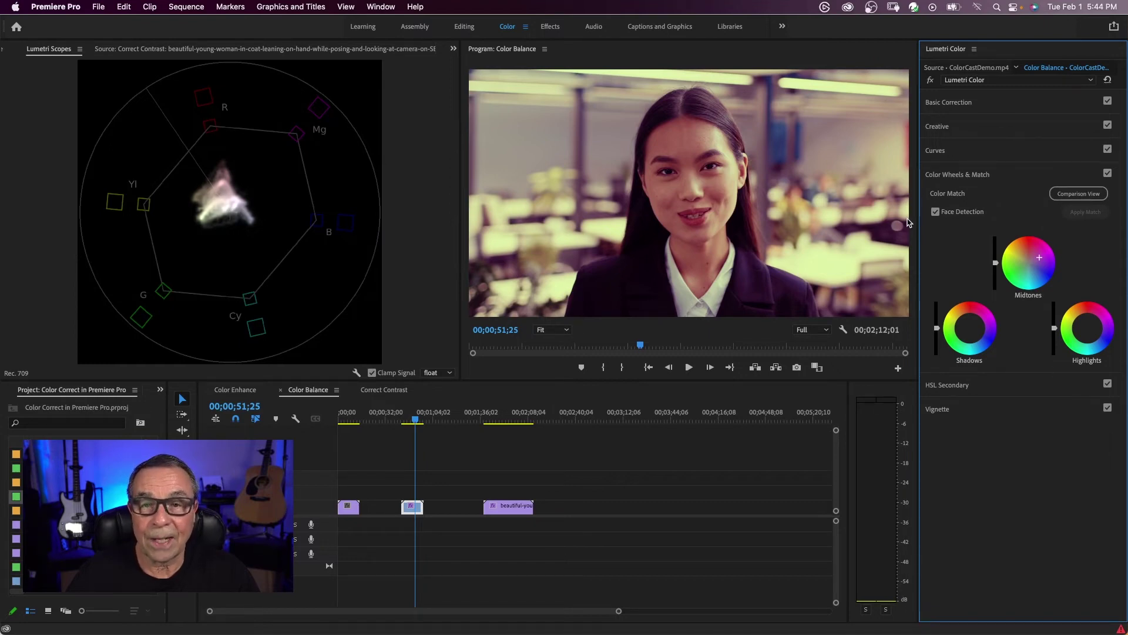
{"action": "right_click", "coordinate": [235, 202]}
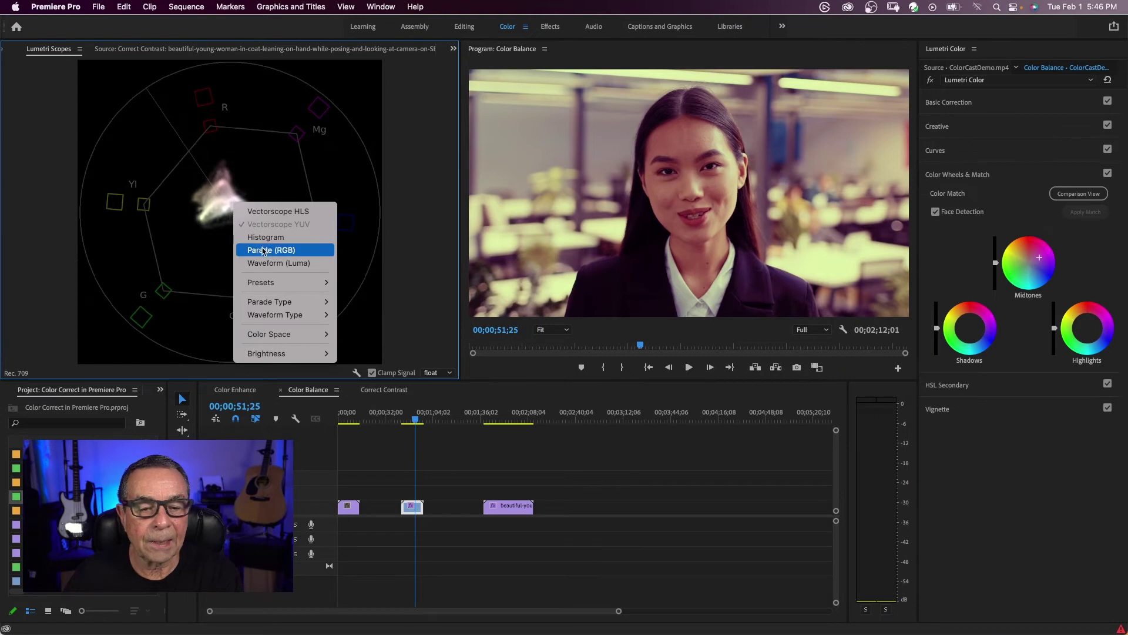
{"action": "left_click", "coordinate": [263, 251]}
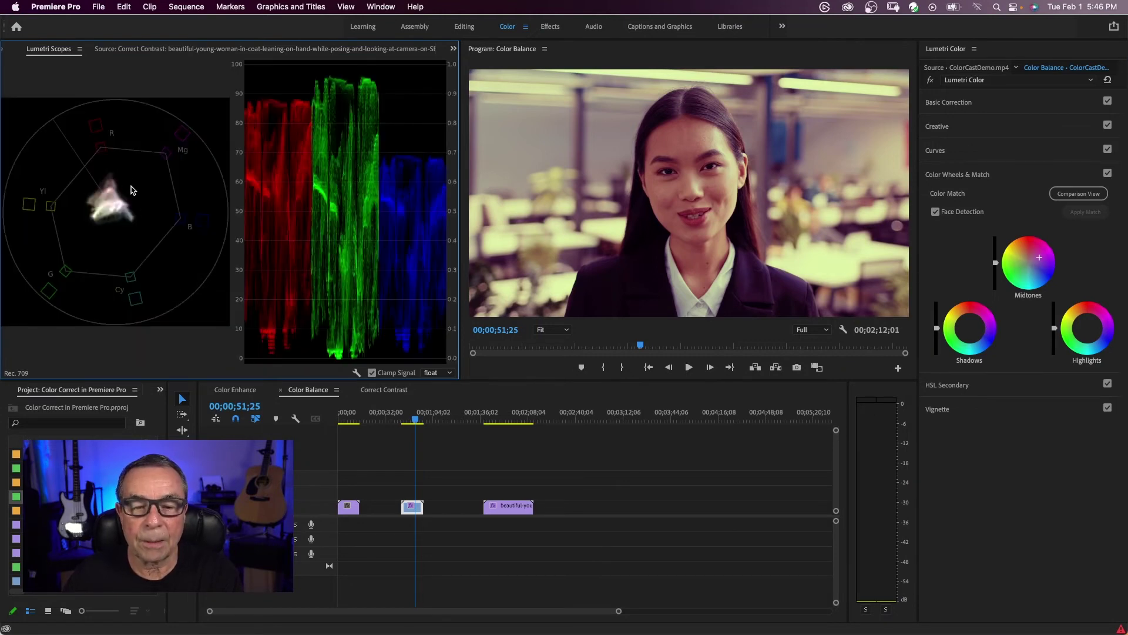
{"action": "right_click", "coordinate": [132, 188]}
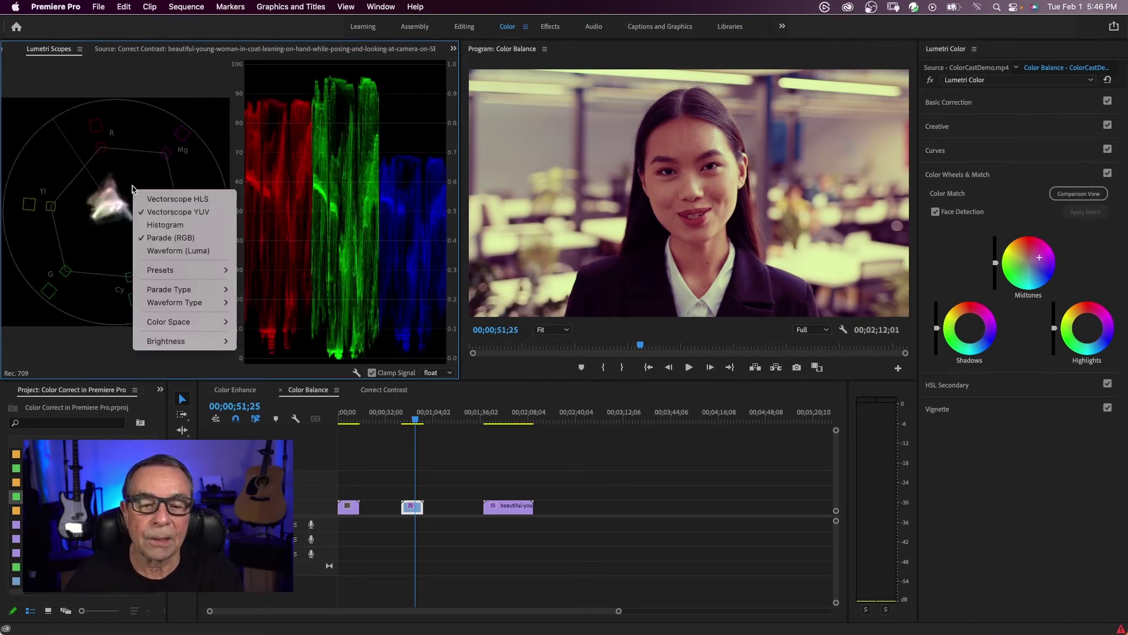
{"action": "left_click", "coordinate": [159, 212]}
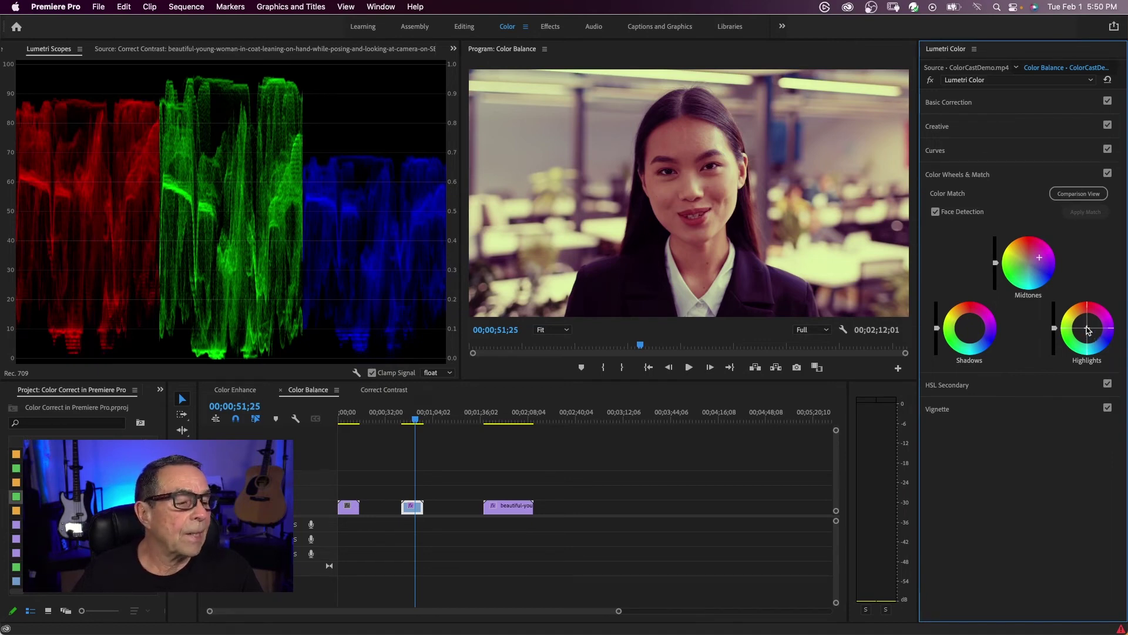
Push the ColorCastDemo clip's highlights strongly toward blue with the color wheel, resetting the weaker first adjustment.
{"action": "left_click_drag", "start_coordinate": [1088, 330], "coordinate": [1097, 330]}
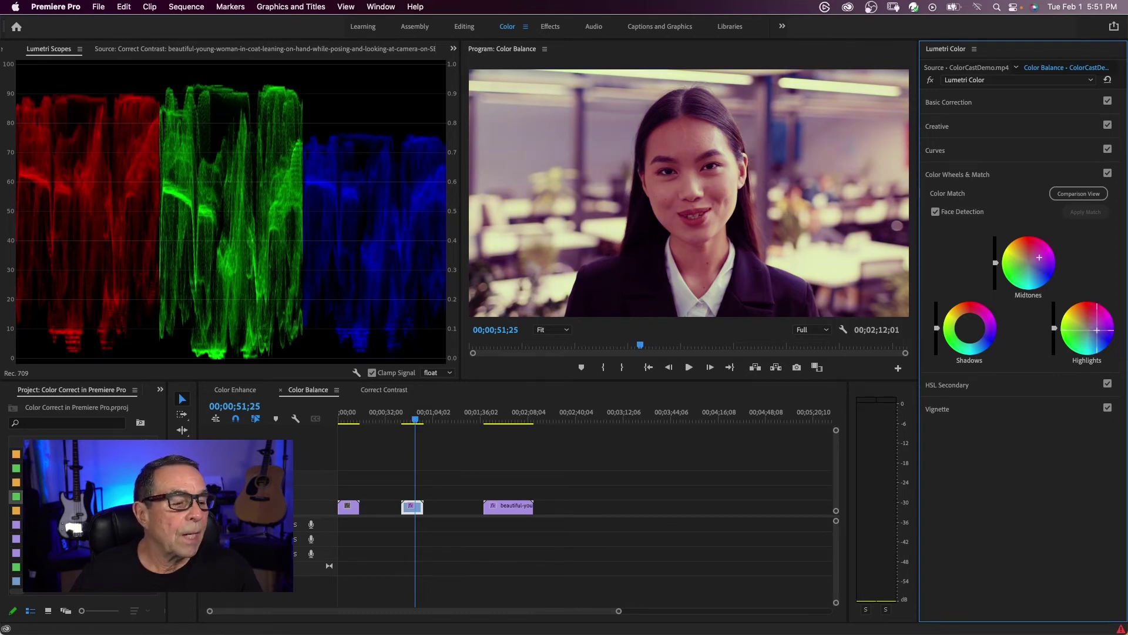
{"action": "double_click", "coordinate": [1097, 333]}
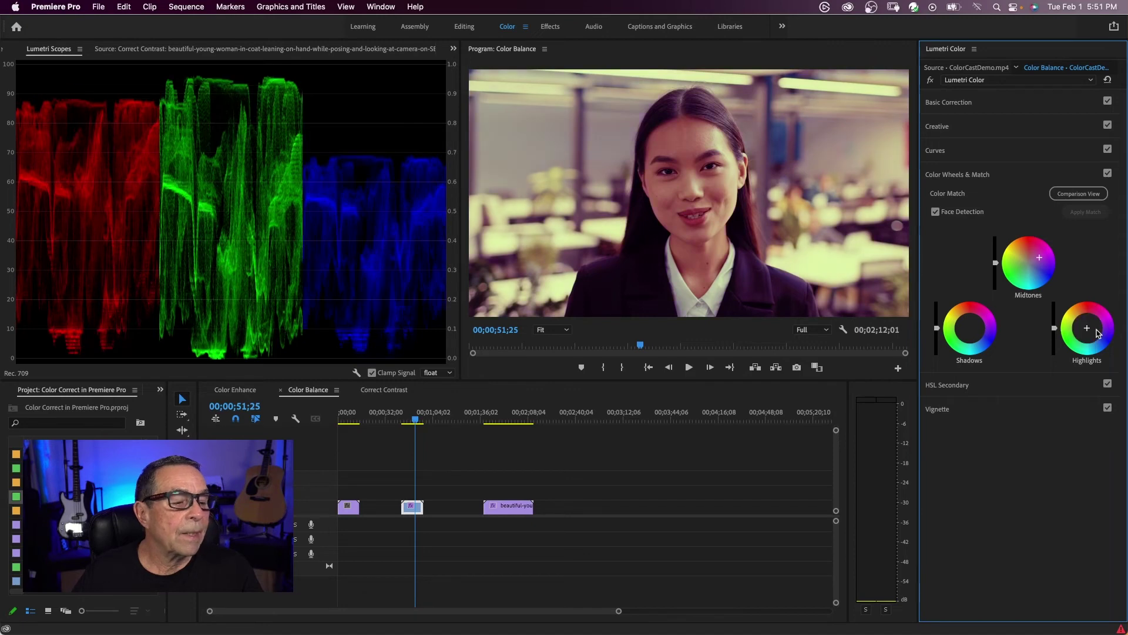
{"action": "left_click_drag", "start_coordinate": [1094, 333], "coordinate": [1106, 337]}
{"action": "double_click", "coordinate": [1088, 330]}
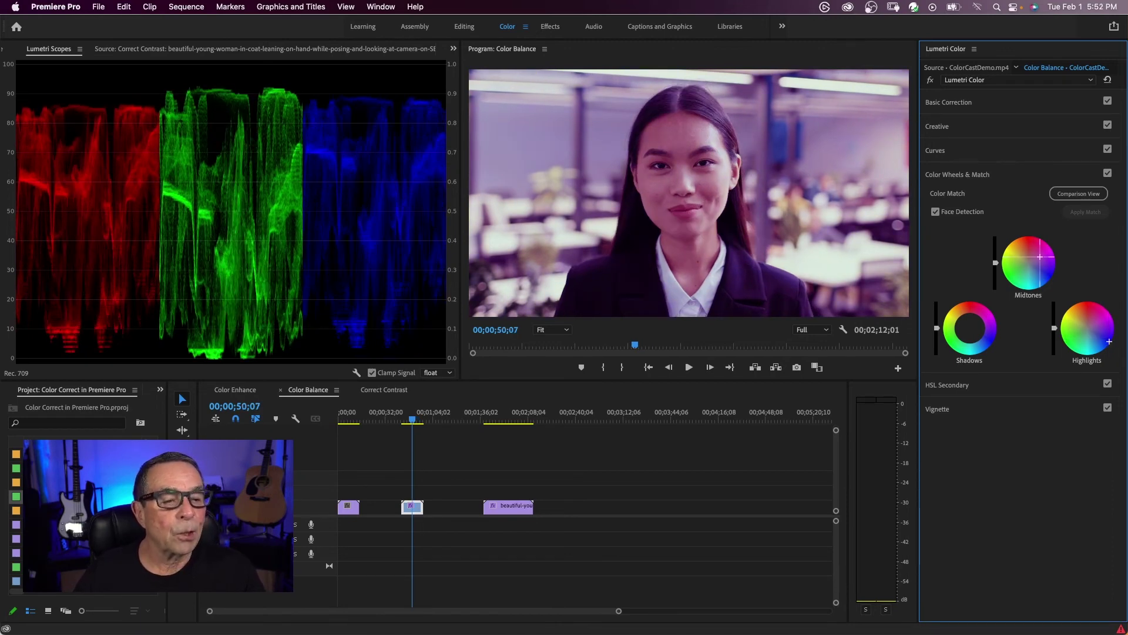
Ease the midtones' magenta shift, fine-tune the blue highlights, and compare ColorCastDemo with the Lumetri Color effect off and on.
{"action": "left_click_drag", "start_coordinate": [1040, 257], "coordinate": [1037, 258]}
{"action": "left_click_drag", "start_coordinate": [1109, 341], "coordinate": [1110, 342]}
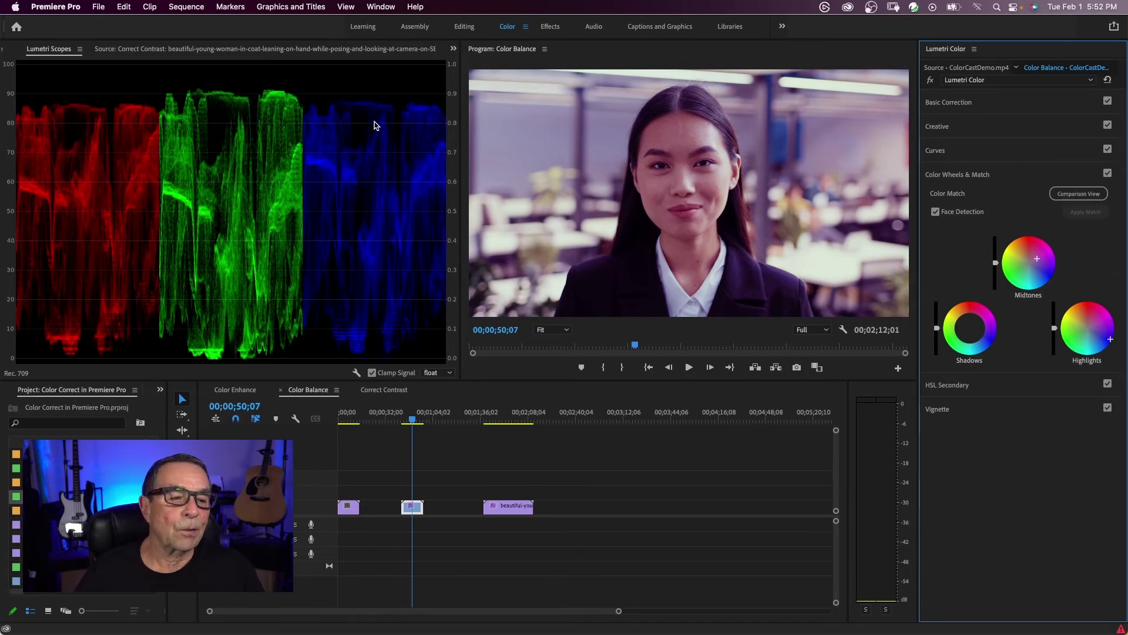
{"action": "left_click", "coordinate": [930, 81]}
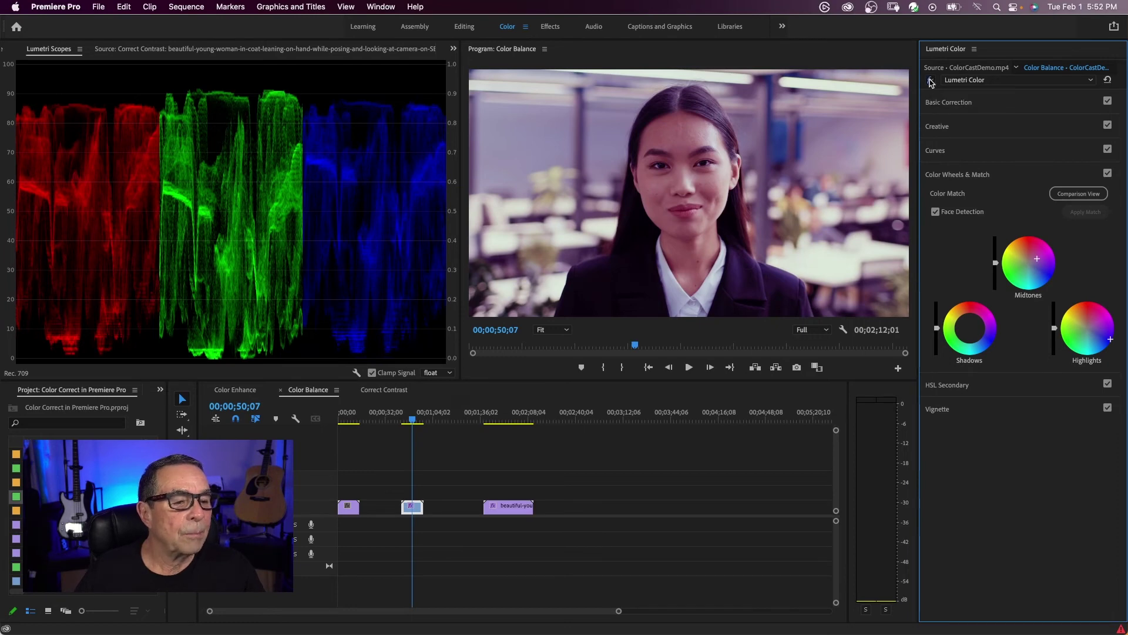
{"action": "left_click", "coordinate": [930, 81]}
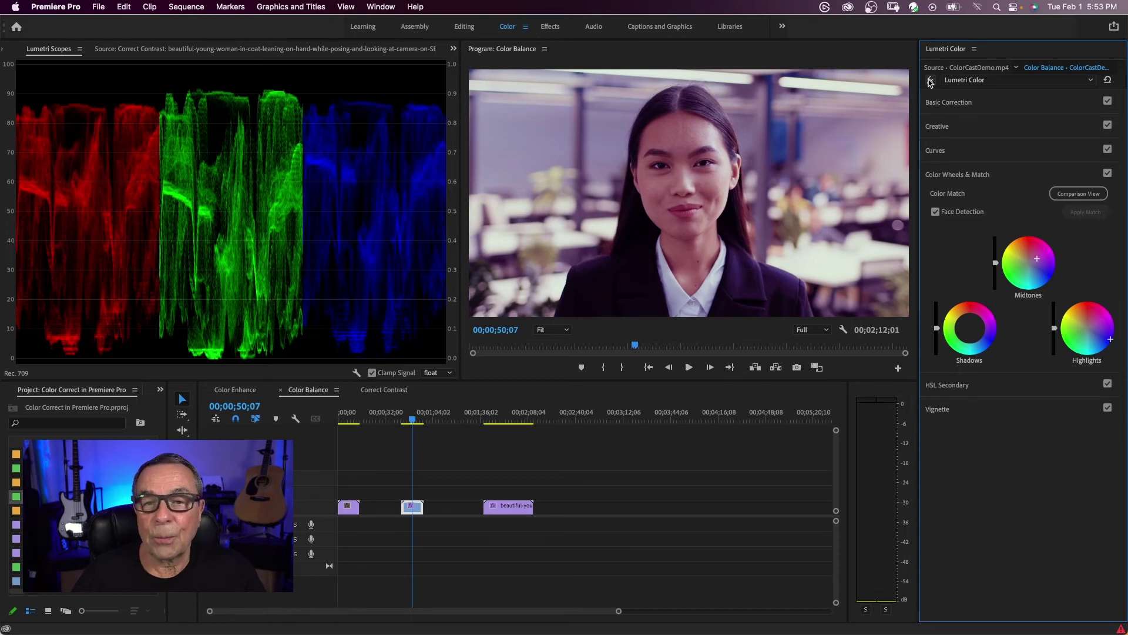
Select the beautiful-young-woman clip and add the Vectorscope YUV beside the RGB Parade.
{"action": "left_click", "coordinate": [520, 508]}
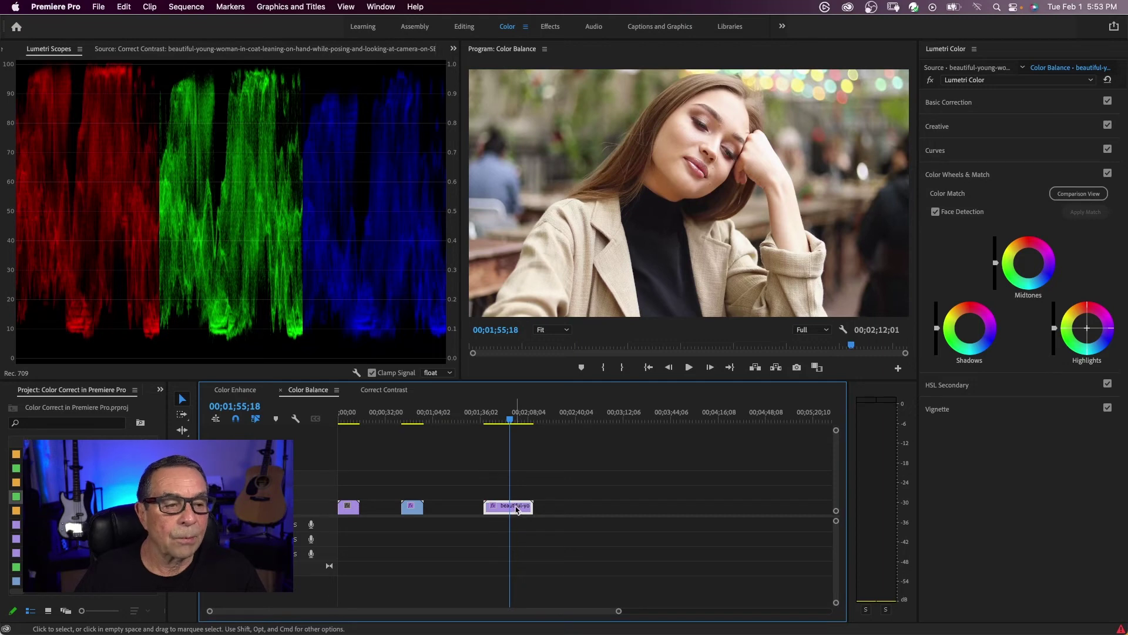
{"action": "right_click", "coordinate": [216, 189]}
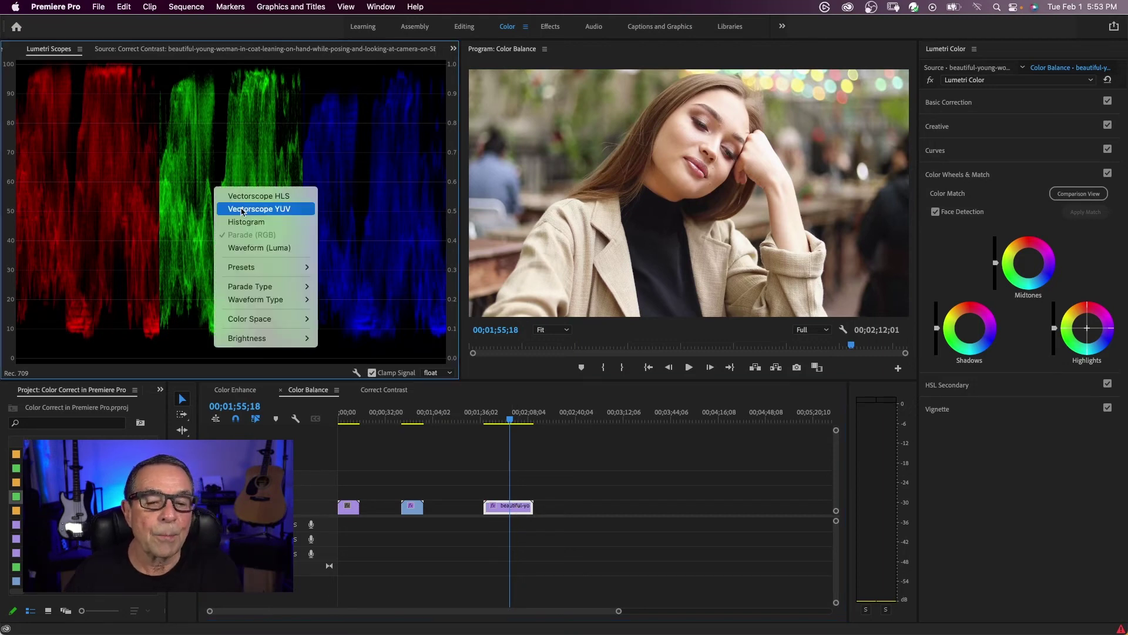
{"action": "left_click", "coordinate": [242, 209]}
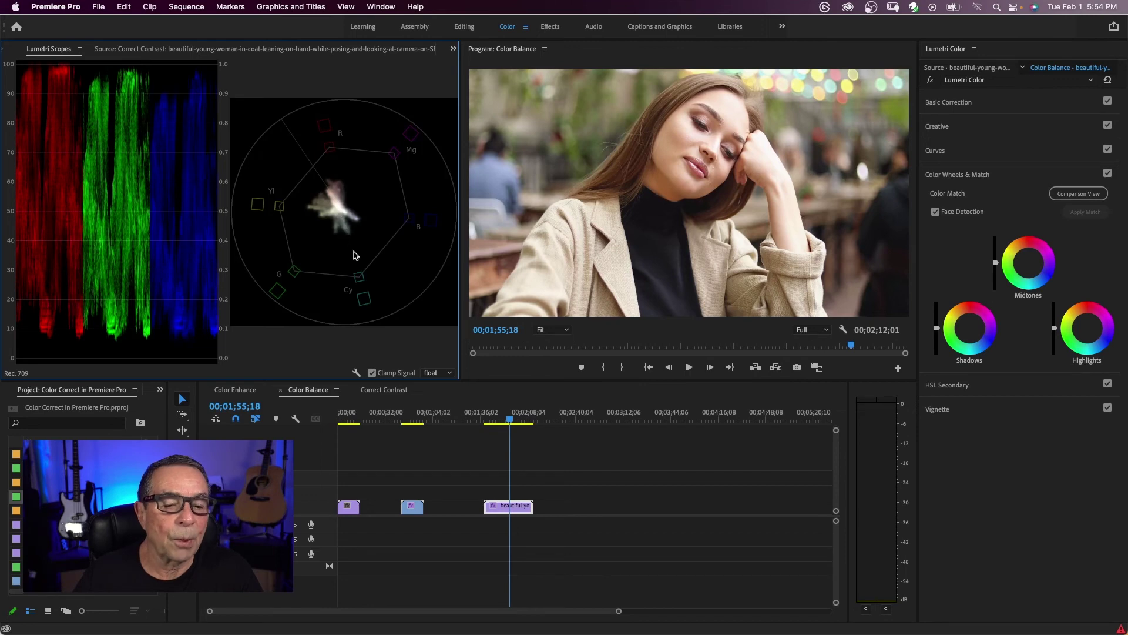
Shift the beautiful-young-woman clip's midtones slightly toward red and set its saturation to 95.7.
{"action": "left_click", "coordinate": [1029, 266]}
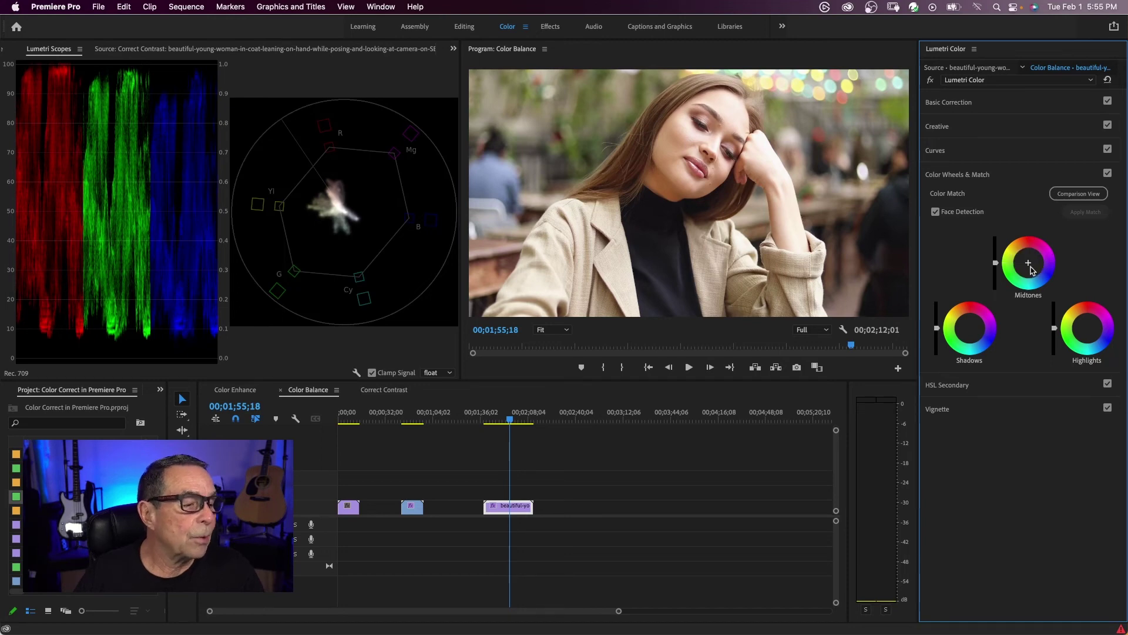
{"action": "left_click_drag", "start_coordinate": [1029, 266], "coordinate": [1028, 261]}
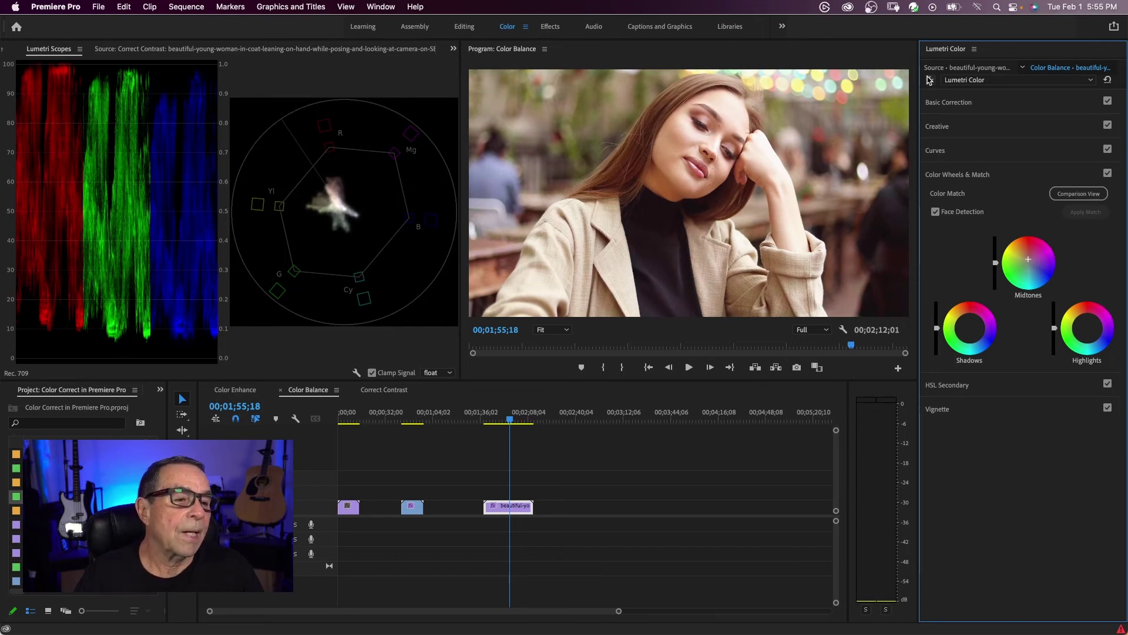
{"action": "left_click", "coordinate": [1004, 105]}
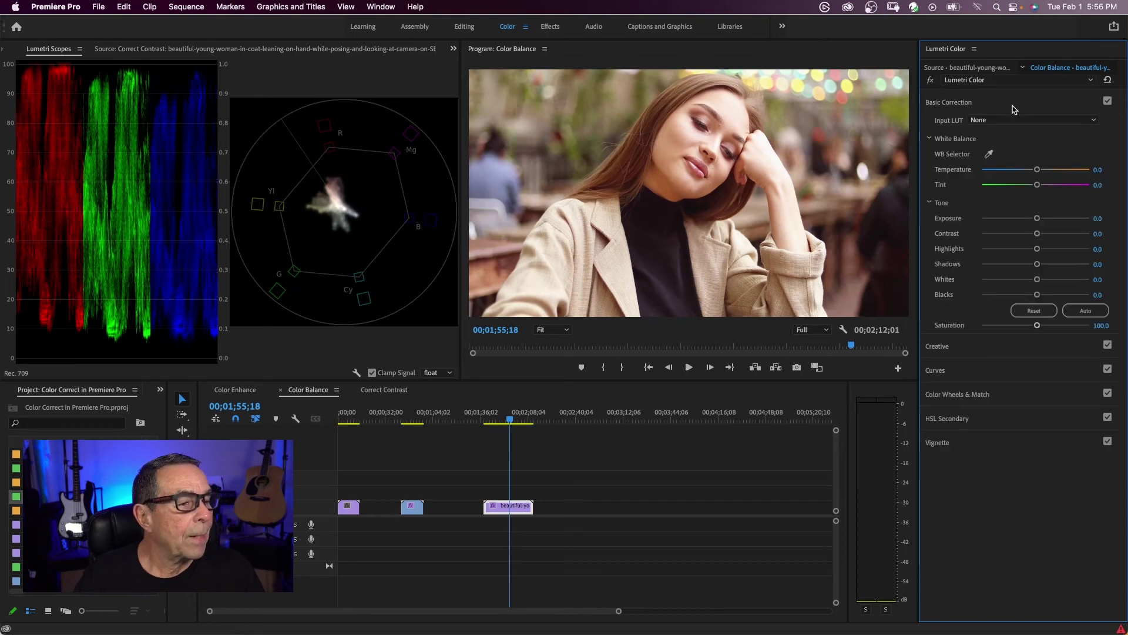
{"action": "left_click_drag", "start_coordinate": [1038, 325], "coordinate": [1033, 329]}
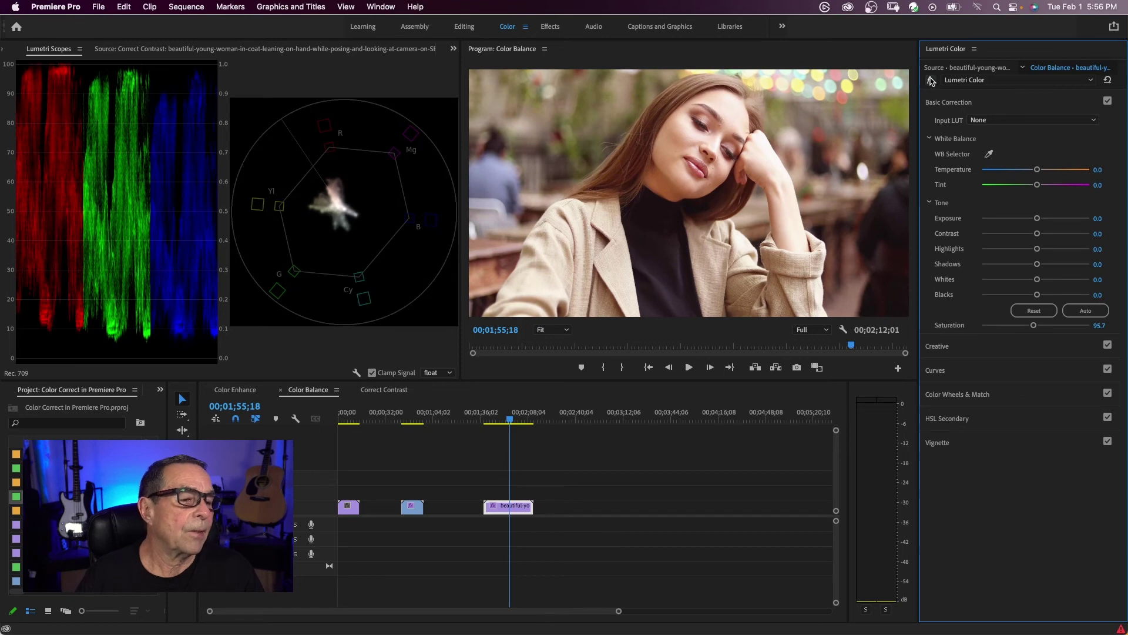
Return to the color wheels and remove the Vectorscope YUV so only the RGB Parade is displayed.
{"action": "left_click", "coordinate": [1028, 399]}
{"action": "right_click", "coordinate": [349, 199]}
{"action": "left_click", "coordinate": [375, 227]}
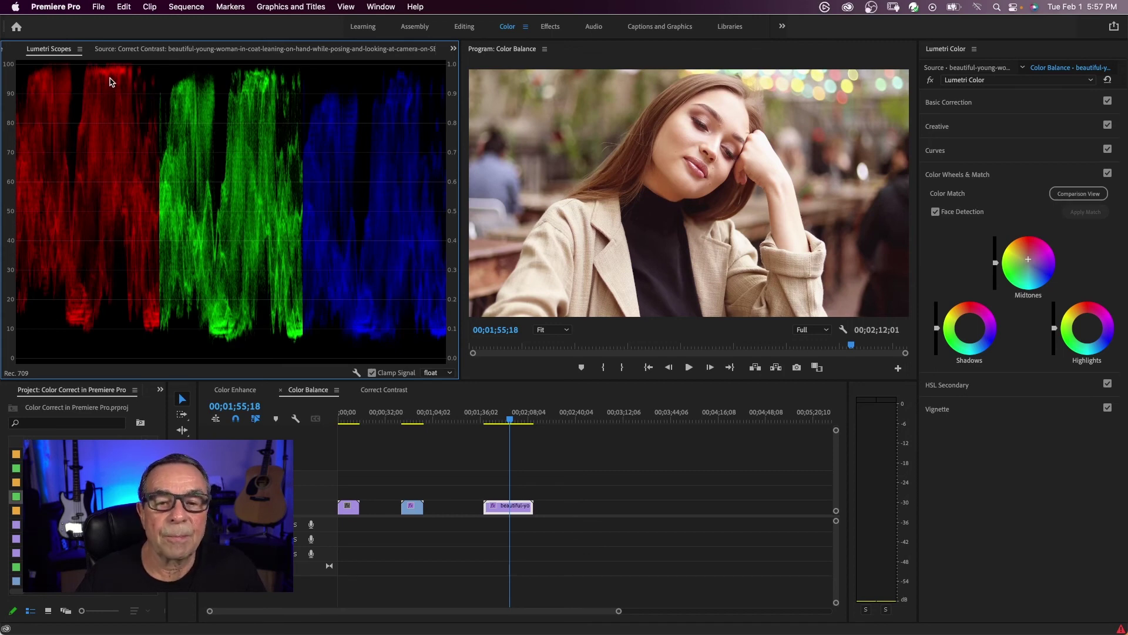
Shift the beautiful-young-woman clip's highlights slightly toward cyan and compare it with the Lumetri Color effect off and on.
{"action": "left_click", "coordinate": [1087, 331]}
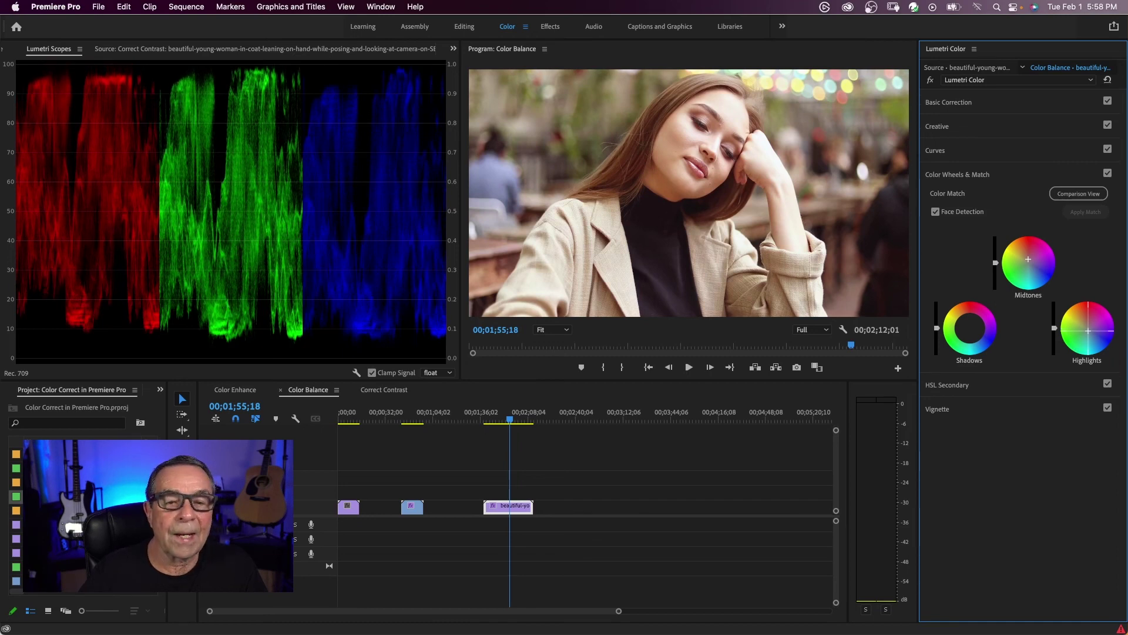
{"action": "left_click", "coordinate": [930, 80]}
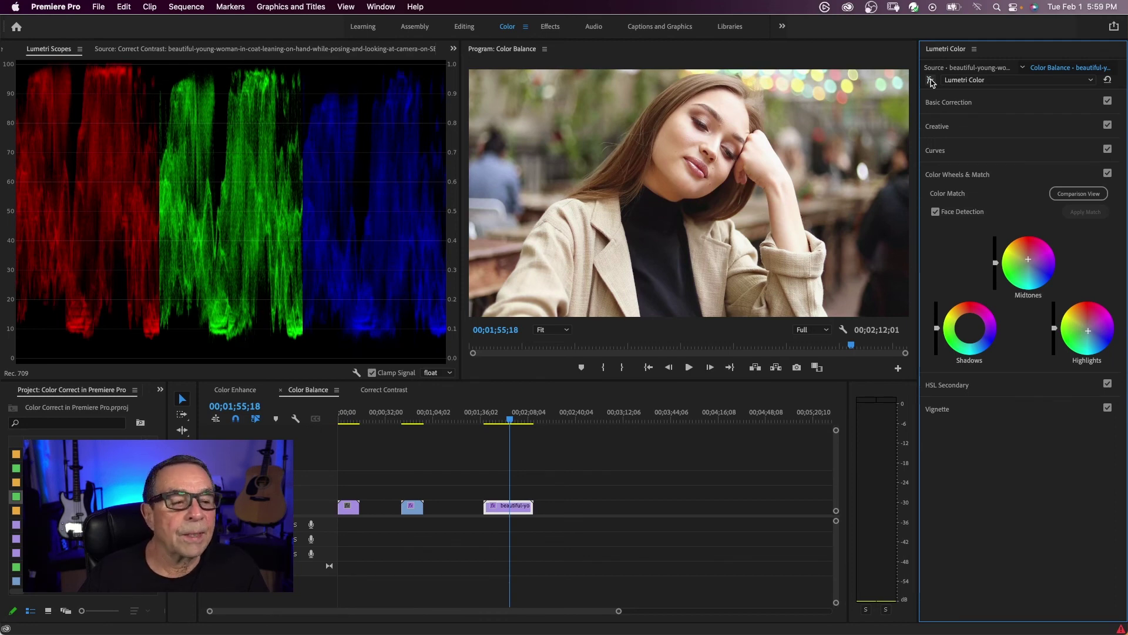
{"action": "left_click", "coordinate": [930, 80]}
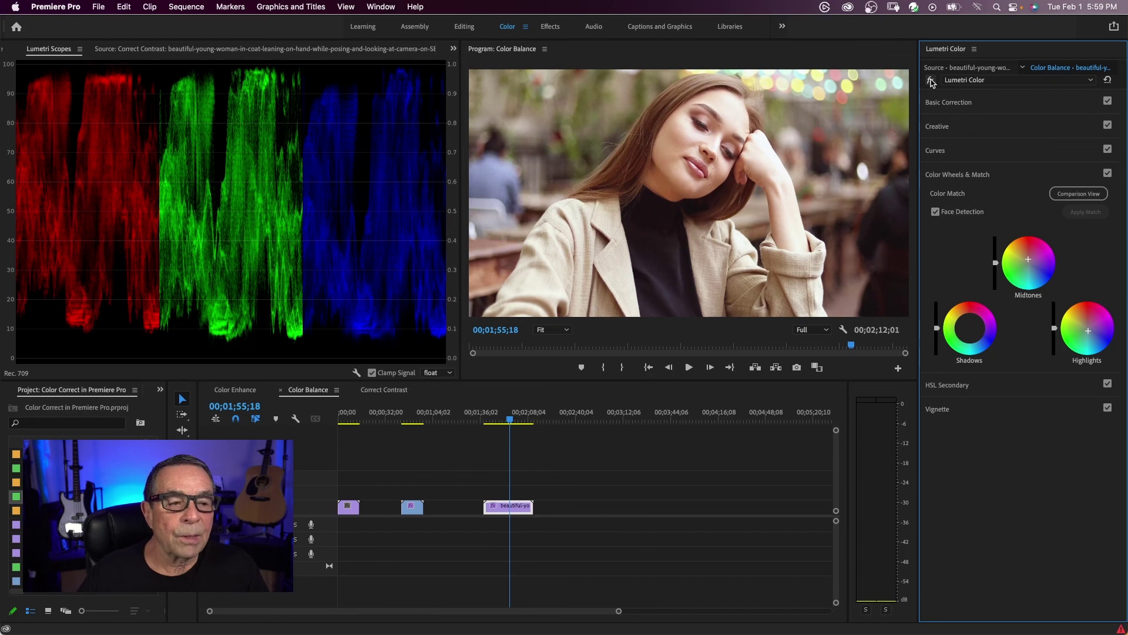
{"action": "left_click", "coordinate": [930, 80]}
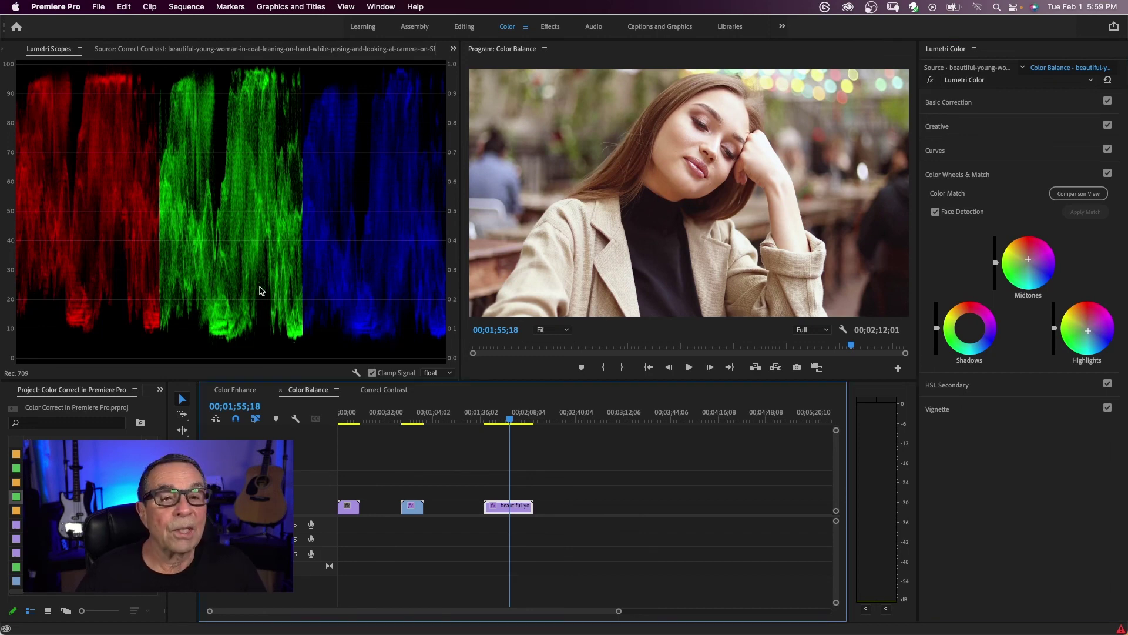